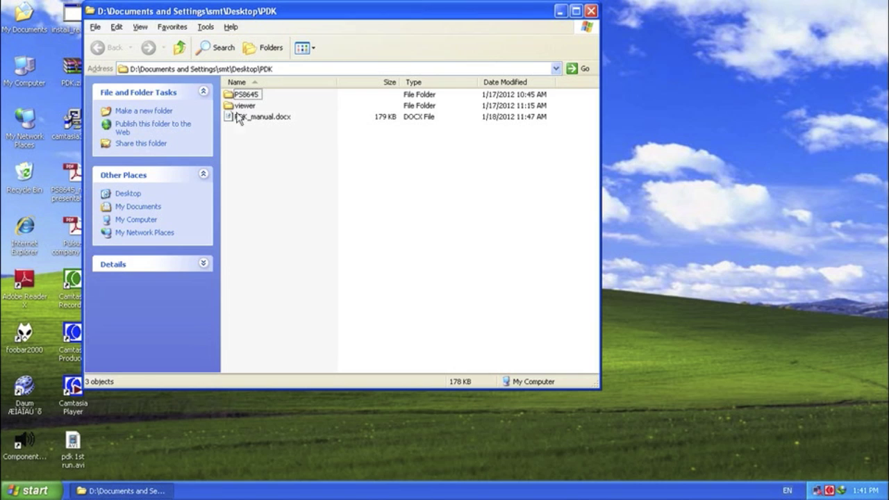
Launch PTLogWin.exe from the viewer folder and move its log window clear of the file list.
{"action": "left_click", "coordinate": [245, 106]}
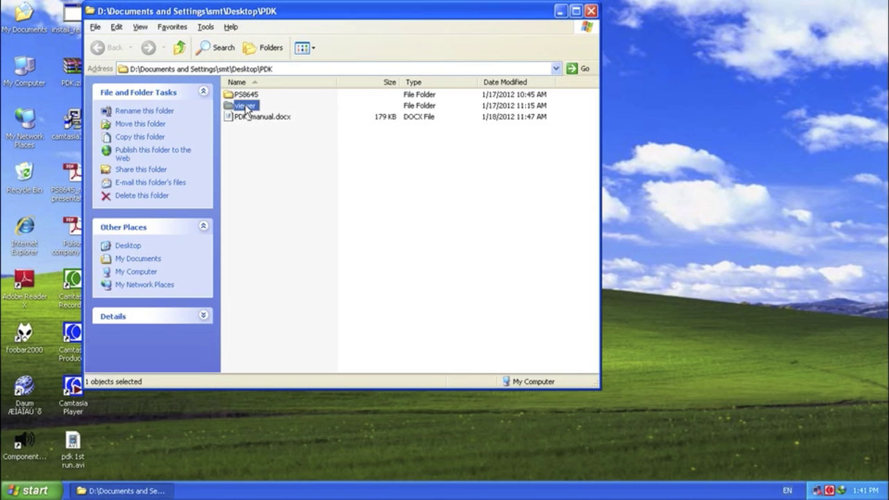
{"action": "double_click", "coordinate": [245, 106]}
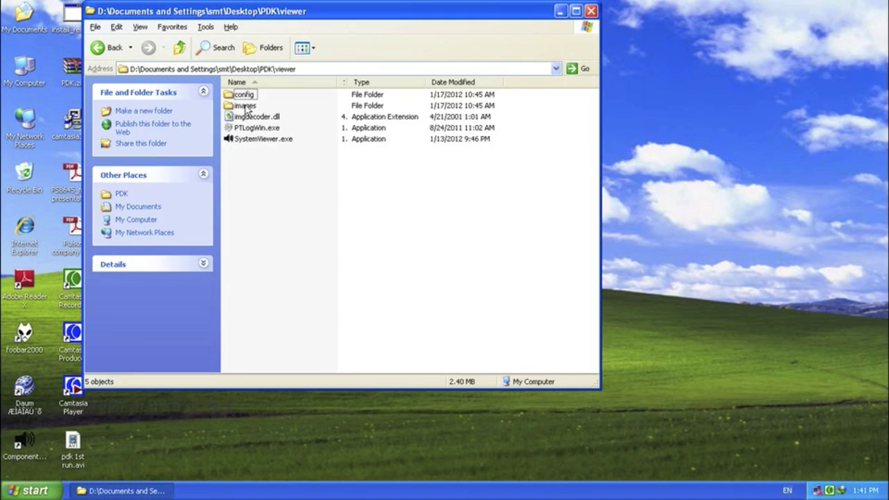
{"action": "double_click", "coordinate": [282, 129]}
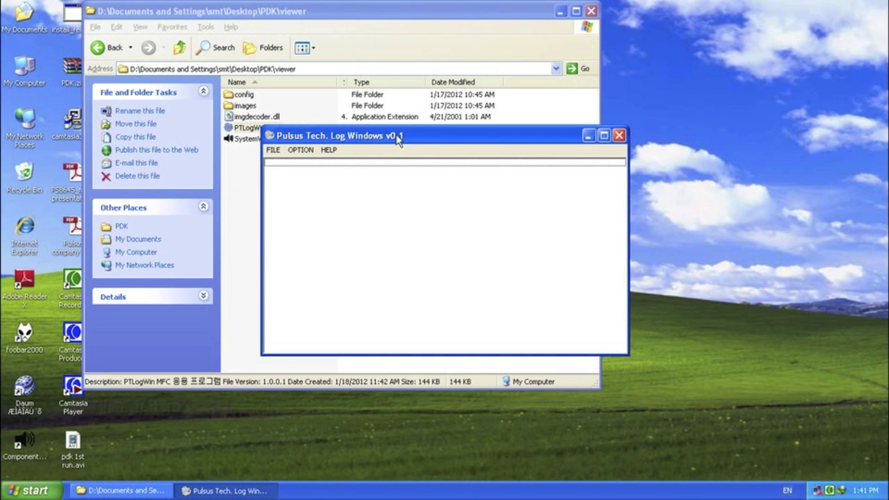
{"action": "left_click_drag", "start_coordinate": [398, 140], "coordinate": [707, 262]}
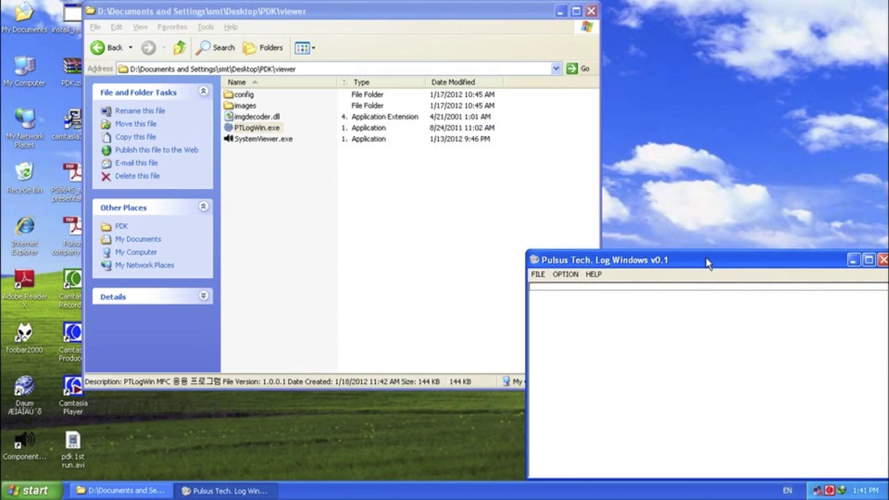
Launch SystemViewer.exe, close the viewer folder, and reposition the System Viewer window clear of the log window.
{"action": "left_click", "coordinate": [298, 142]}
{"action": "left_click", "coordinate": [264, 139]}
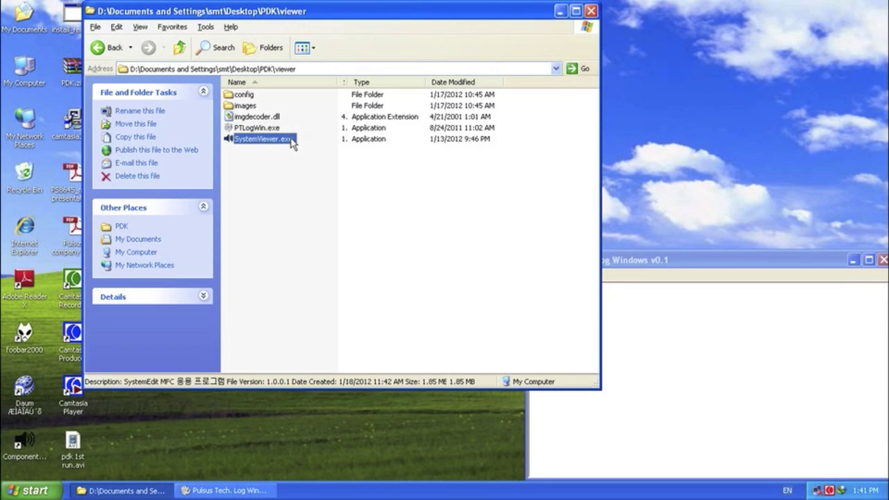
{"action": "double_click", "coordinate": [292, 141]}
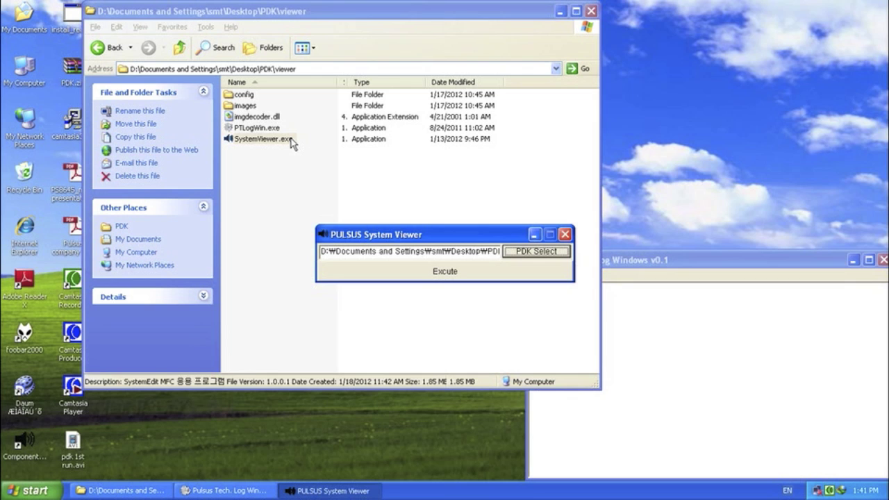
{"action": "left_click", "coordinate": [592, 12]}
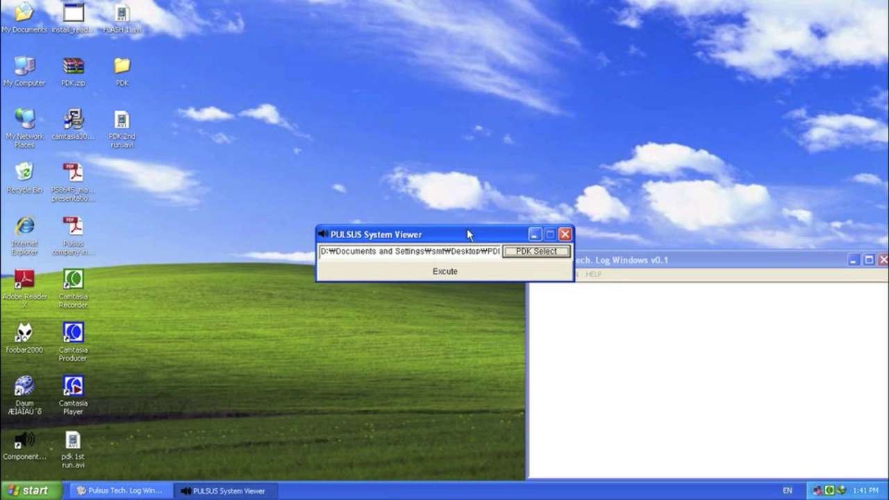
{"action": "left_click_drag", "start_coordinate": [466, 229], "coordinate": [461, 184]}
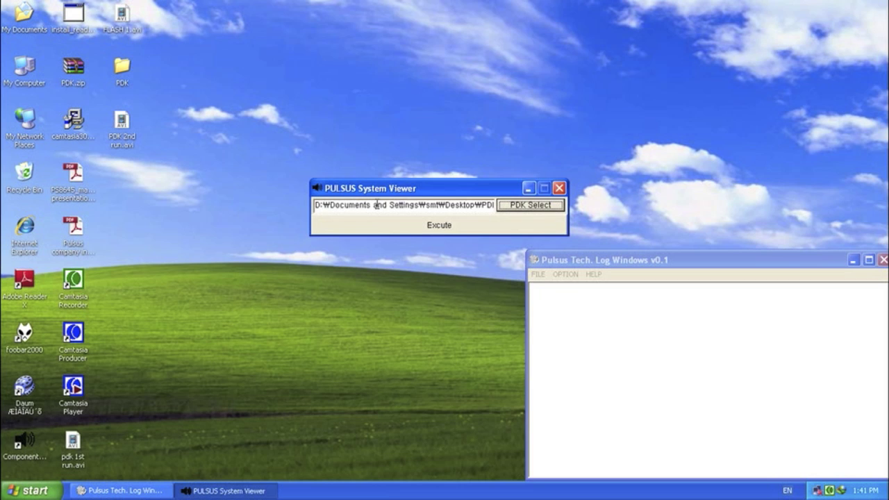
Load PS8645.pdk into the System Viewer and execute it, placing the development kit window in a free corner of the desktop.
{"action": "left_click", "coordinate": [556, 205]}
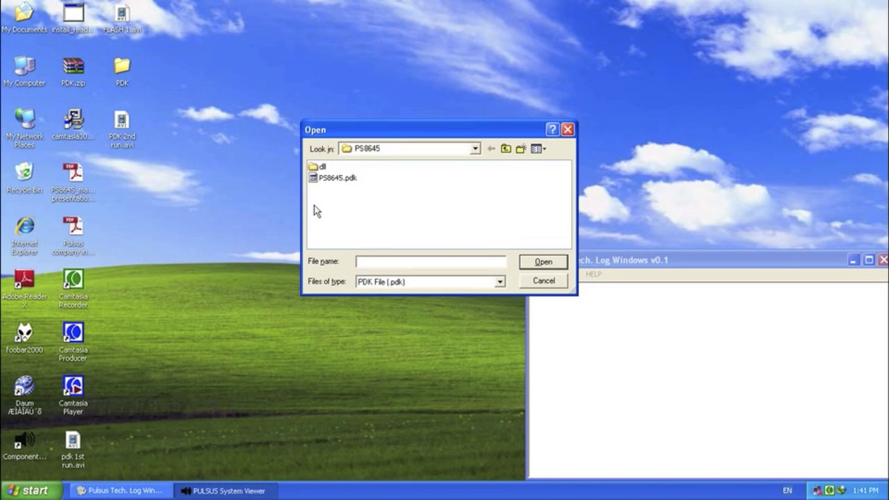
{"action": "left_click", "coordinate": [352, 179]}
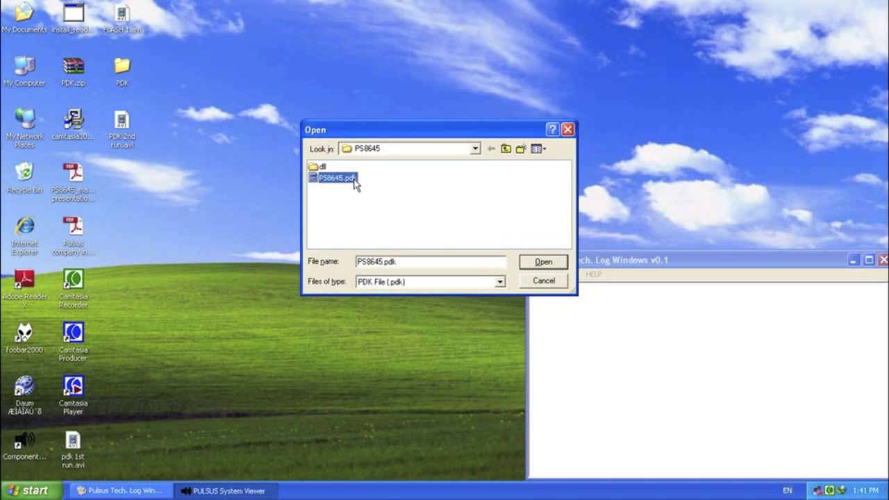
{"action": "left_click", "coordinate": [561, 262]}
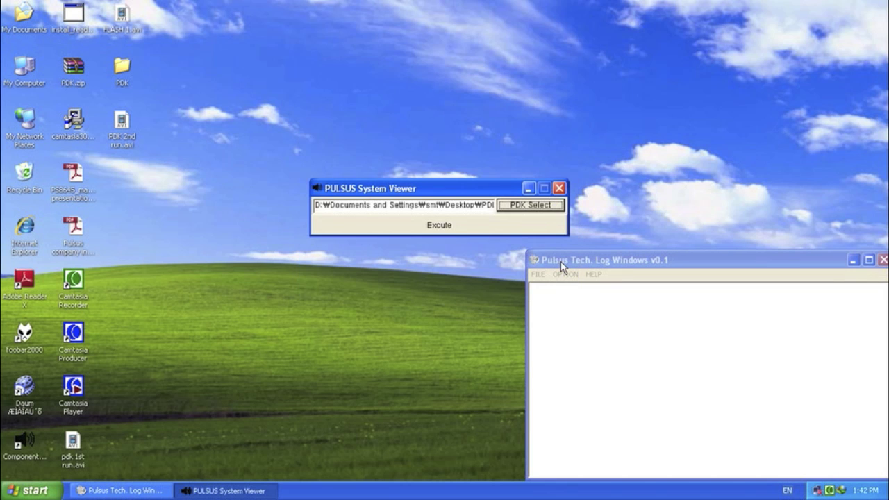
{"action": "left_click", "coordinate": [442, 234]}
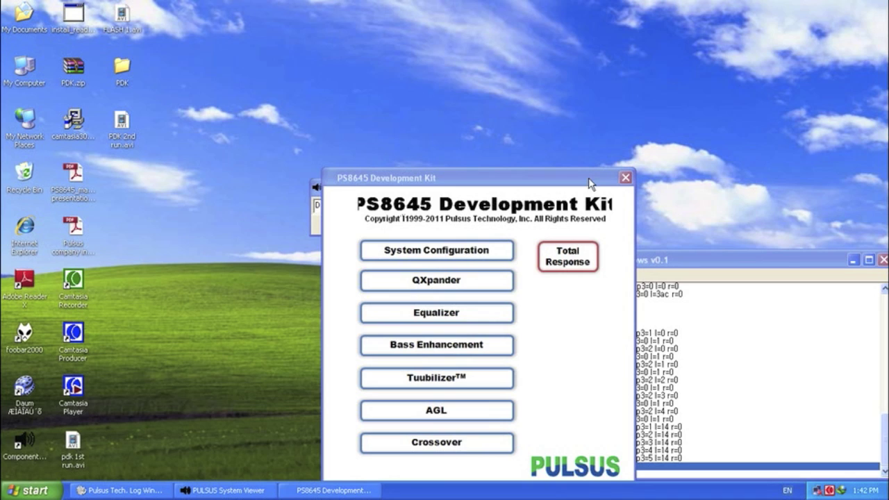
{"action": "left_click_drag", "start_coordinate": [588, 179], "coordinate": [283, 18]}
{"action": "left_click_drag", "start_coordinate": [283, 19], "coordinate": [276, 15]}
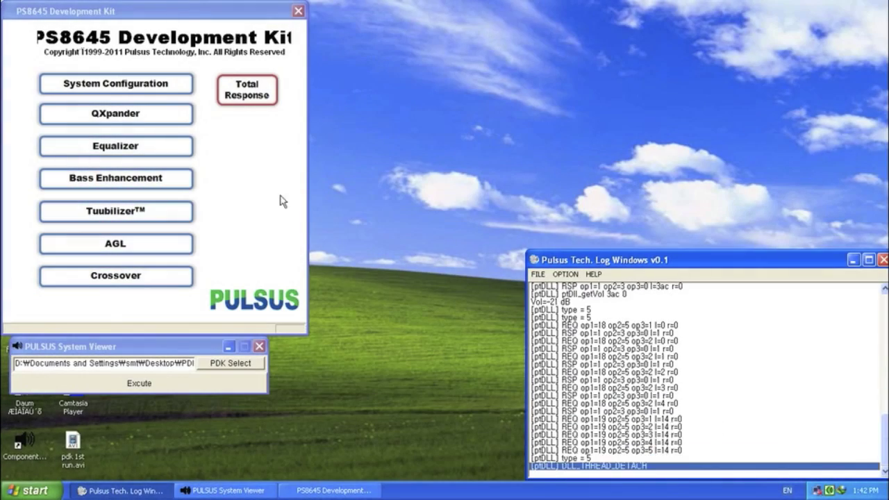
Open System Configuration beside the development kit window, set SysChannel to 2.2 Ch, and reset the configuration.
{"action": "left_click", "coordinate": [175, 85]}
{"action": "left_click_drag", "start_coordinate": [426, 206], "coordinate": [427, 12]}
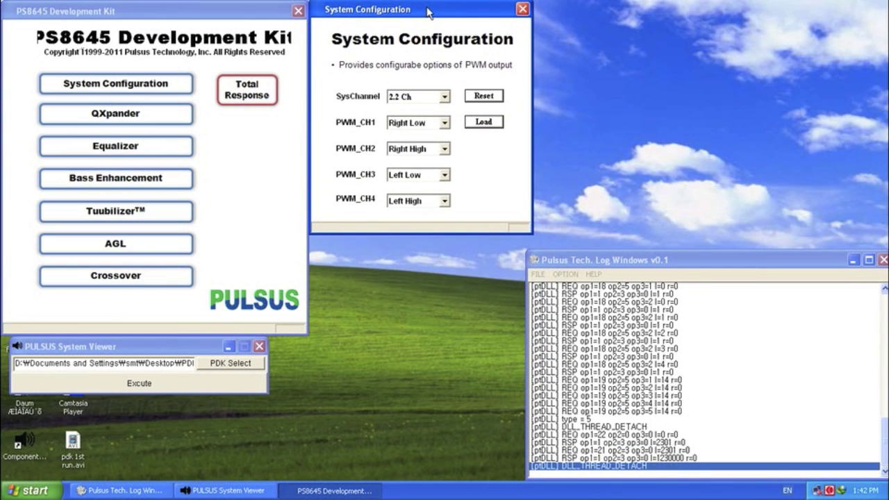
{"action": "left_click", "coordinate": [445, 97]}
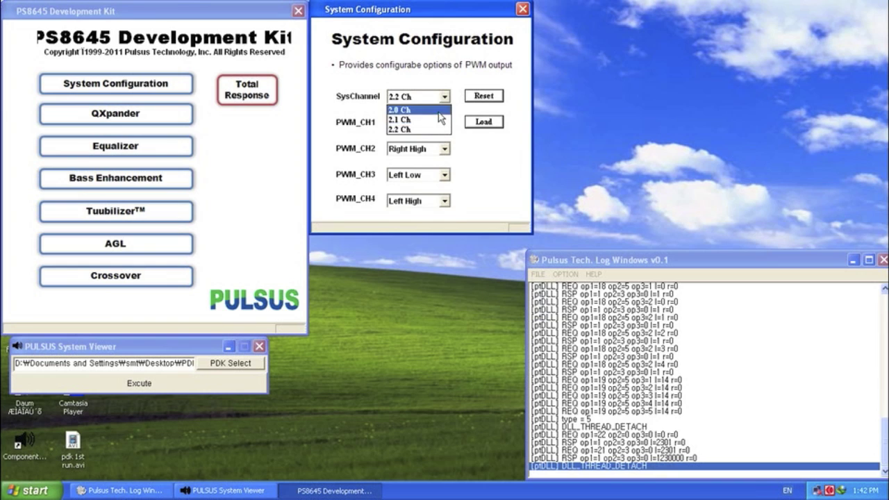
{"action": "left_click", "coordinate": [440, 129]}
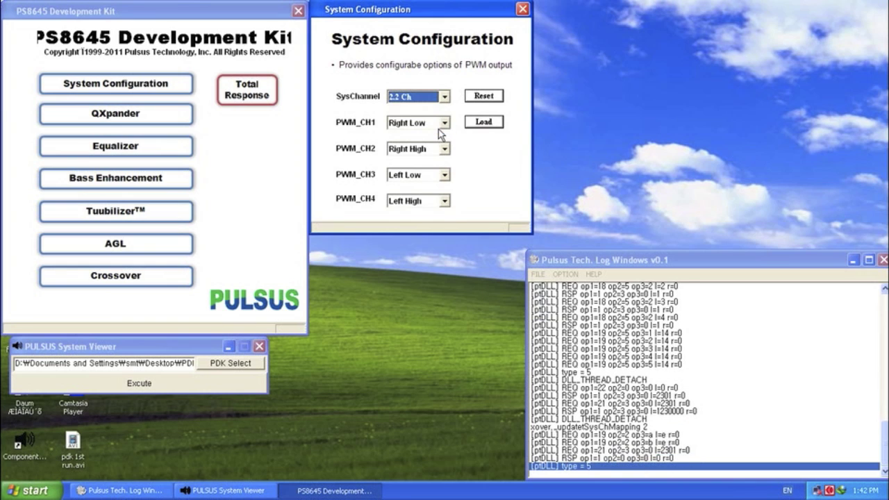
{"action": "left_click", "coordinate": [494, 97]}
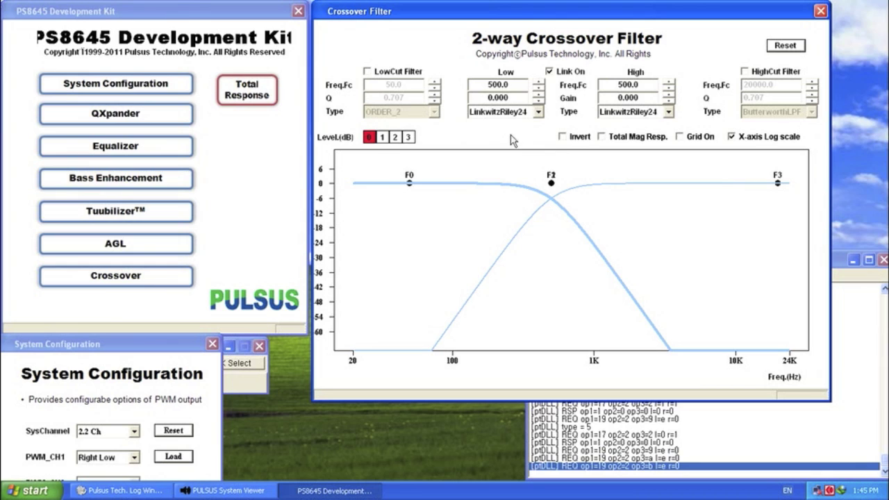
Show the total magnitude response and grid on the crossover graph, and try the linear x-axis before restoring the log scale.
{"action": "left_click", "coordinate": [603, 139]}
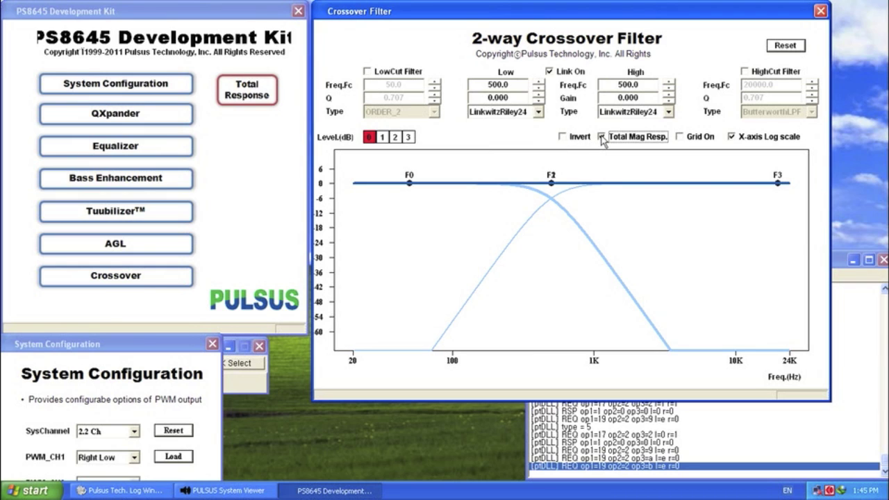
{"action": "left_click", "coordinate": [602, 138]}
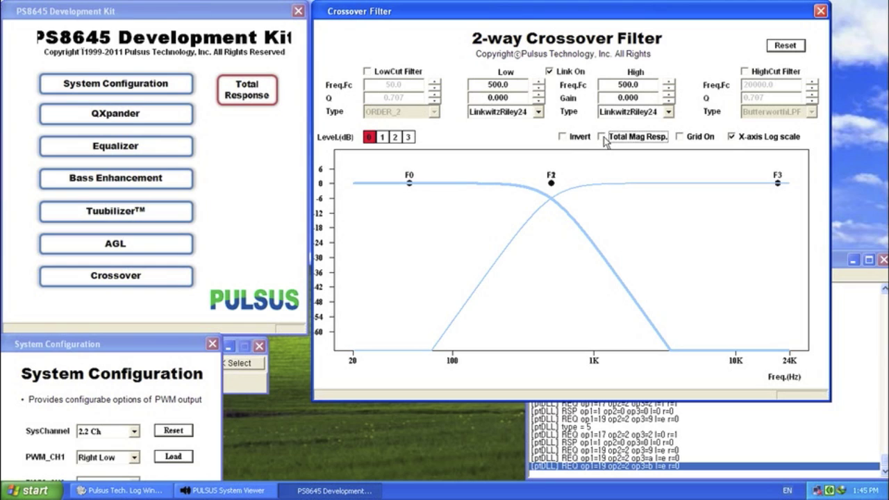
{"action": "left_click", "coordinate": [604, 138]}
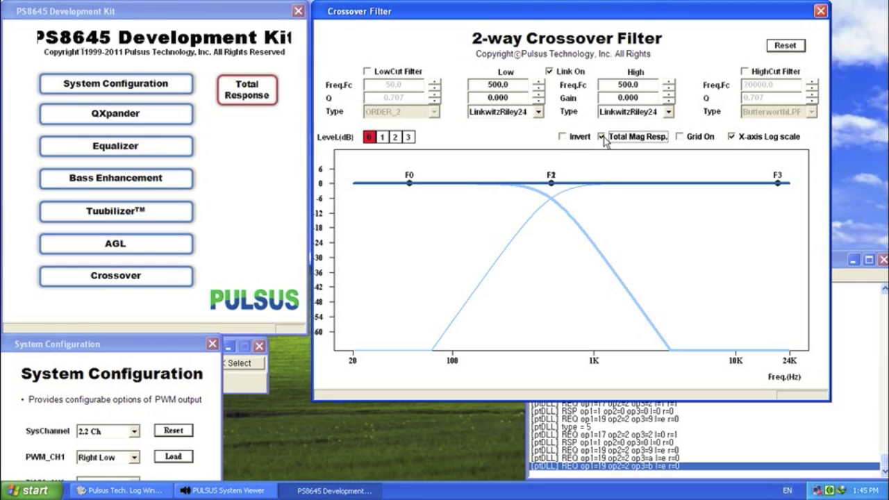
{"action": "left_click", "coordinate": [680, 137]}
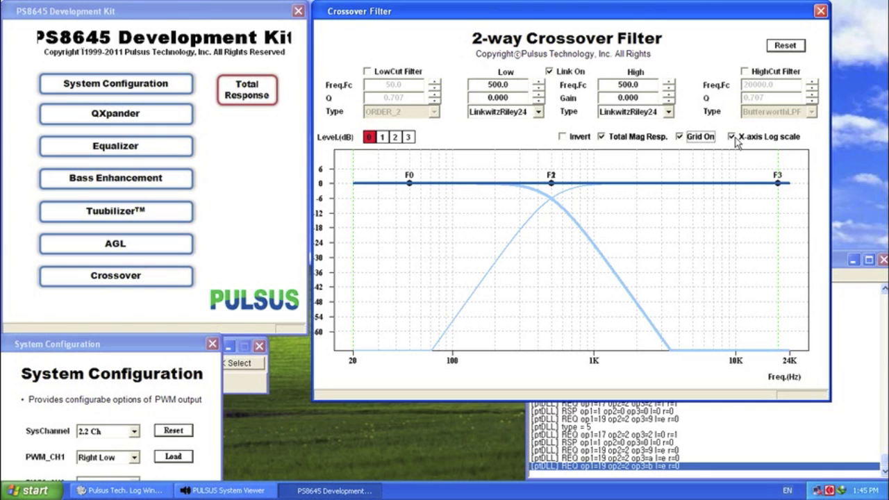
{"action": "left_click", "coordinate": [733, 137]}
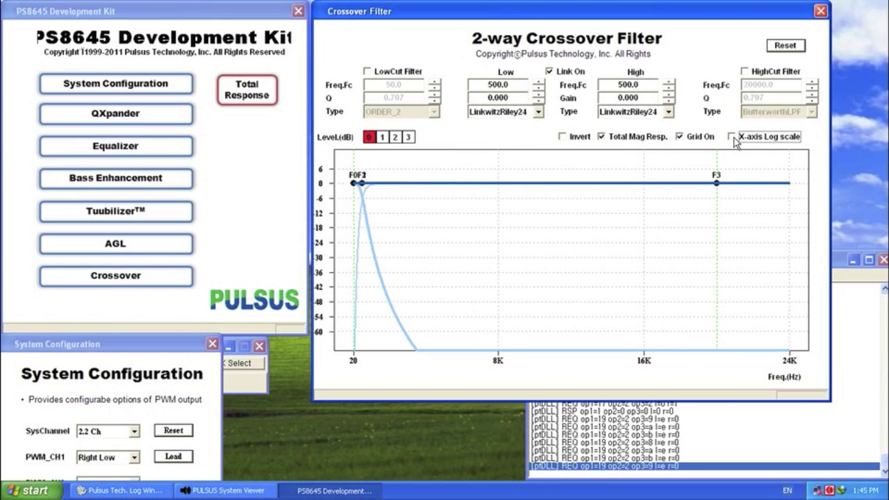
{"action": "left_click", "coordinate": [733, 138]}
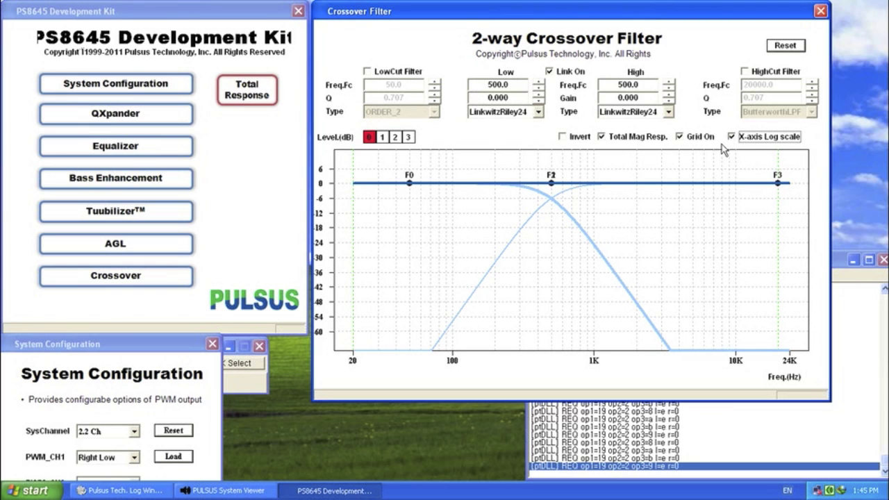
Enable the LowCut filter, move its F0 point to about 42 Hz, and set its type to ORDER_1.
{"action": "left_click", "coordinate": [368, 72]}
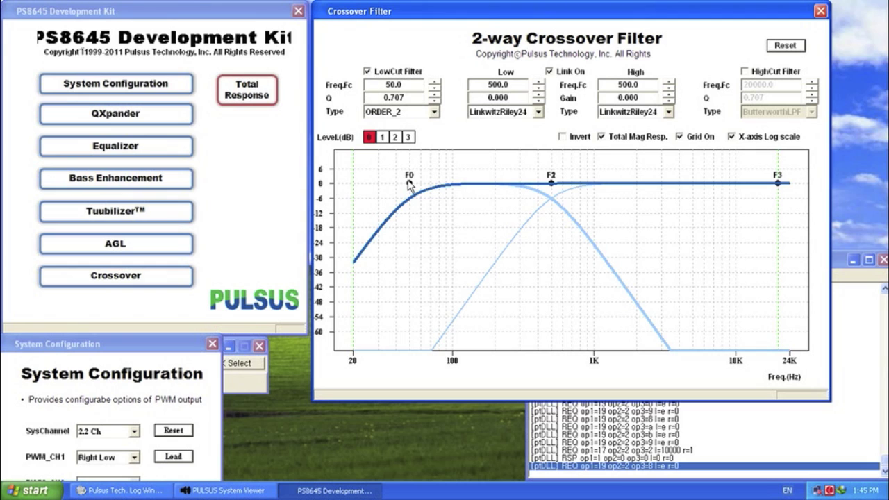
{"action": "mouse_move", "coordinate": [410, 184]}
{"action": "left_mouse_down"}
{"action": "mouse_move", "coordinate": [393, 186]}
{"action": "mouse_move", "coordinate": [401, 188]}
{"action": "left_mouse_up"}
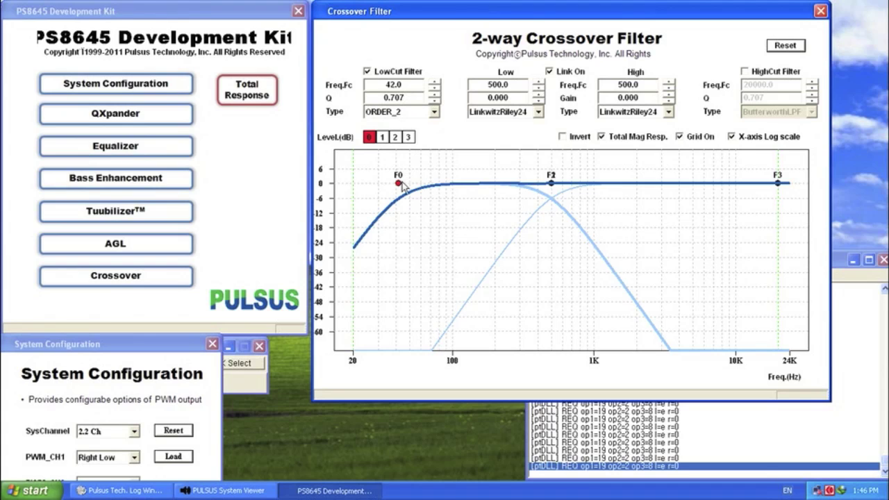
{"action": "double_click", "coordinate": [406, 98]}
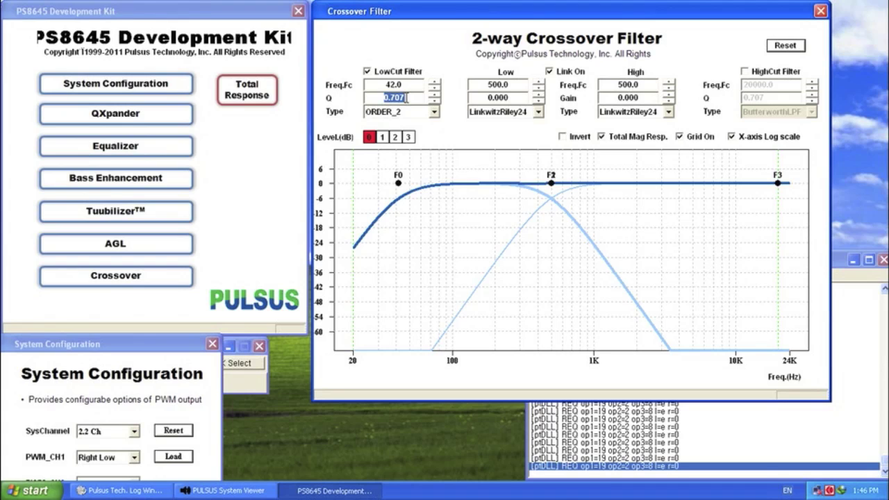
{"action": "left_click", "coordinate": [435, 112]}
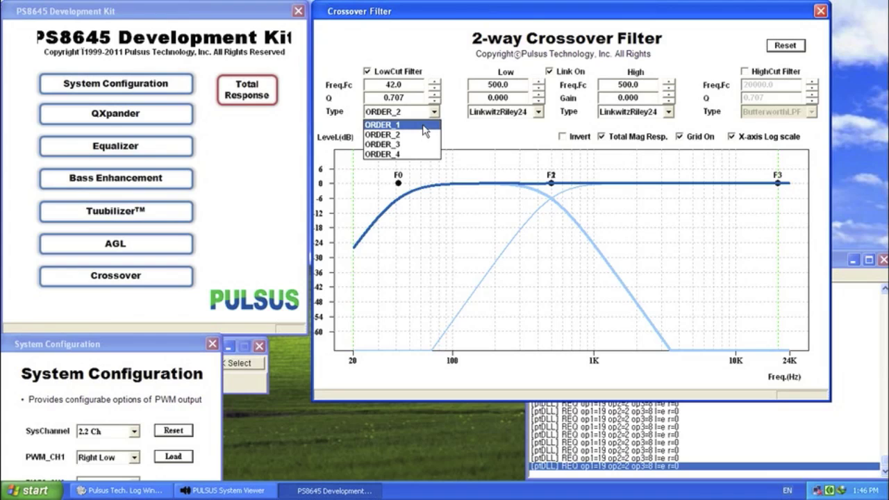
{"action": "left_click", "coordinate": [425, 126]}
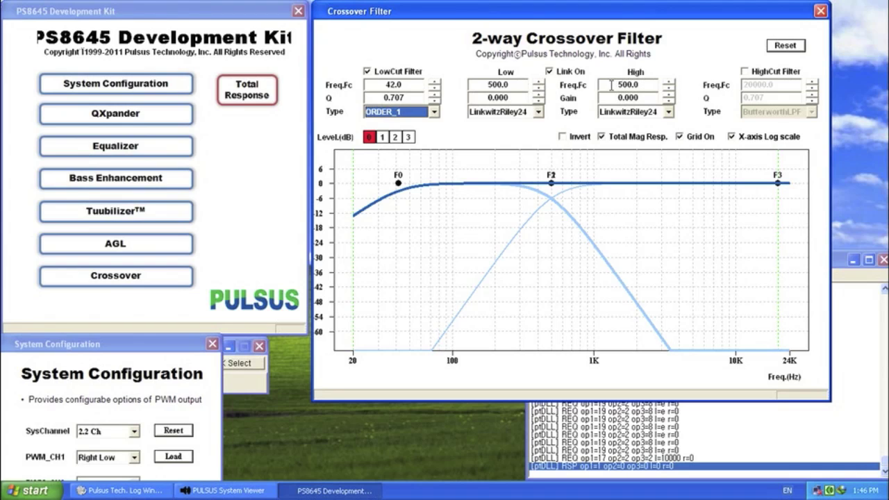
Unlink the Low and High crossover filters and move their frequency points separately to about 597 Hz and 561 Hz.
{"action": "left_click", "coordinate": [550, 72]}
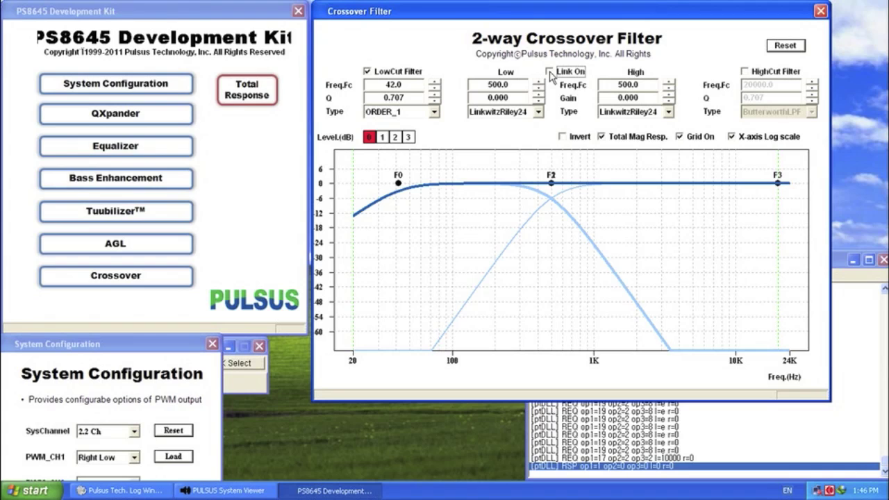
{"action": "left_click", "coordinate": [553, 185]}
{"action": "left_click_drag", "start_coordinate": [553, 184], "coordinate": [607, 184]}
{"action": "left_click_drag", "start_coordinate": [584, 185], "coordinate": [562, 184]}
Link the Low and High filters and move their frequency points together to about 1549 Hz and 1454 Hz.
{"action": "left_click", "coordinate": [550, 71]}
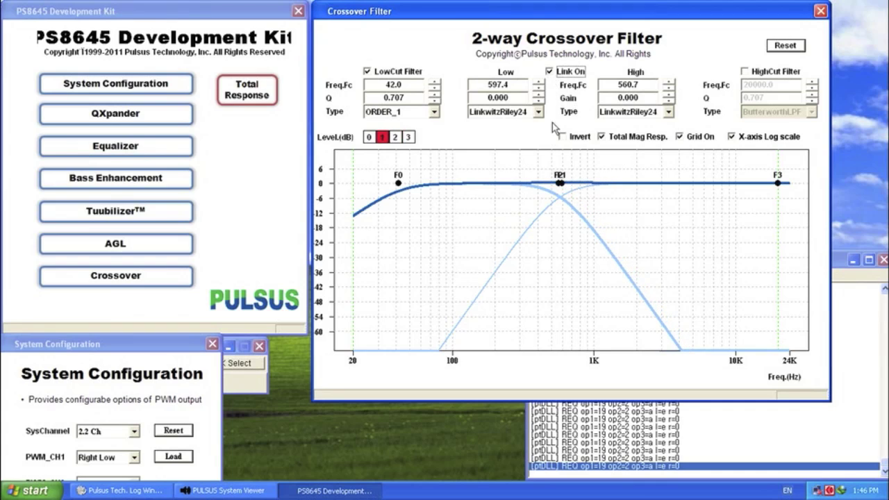
{"action": "left_click", "coordinate": [560, 184]}
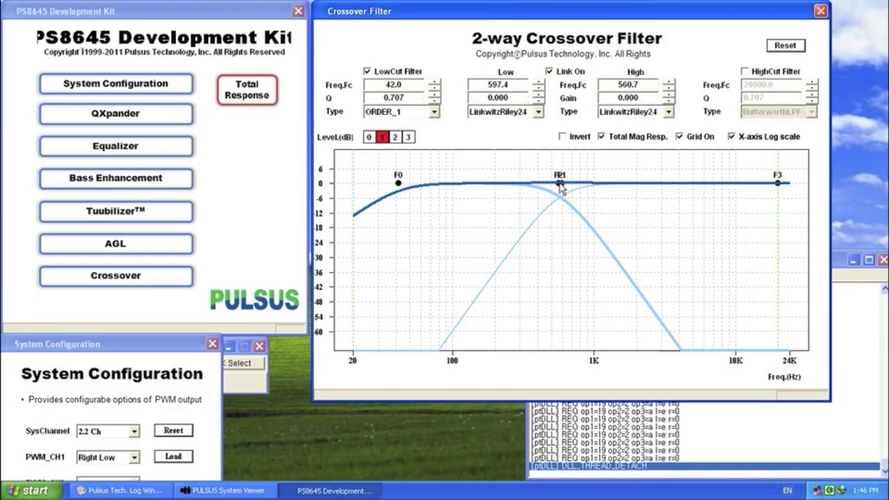
{"action": "left_click_drag", "start_coordinate": [560, 185], "coordinate": [623, 189]}
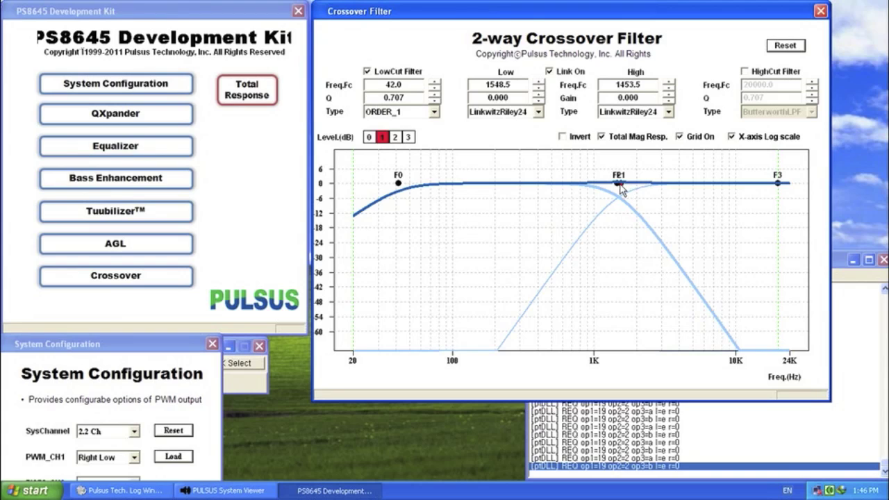
Set both the Low and High crossover filter frequencies to 2000 Hz.
{"action": "double_click", "coordinate": [500, 84]}
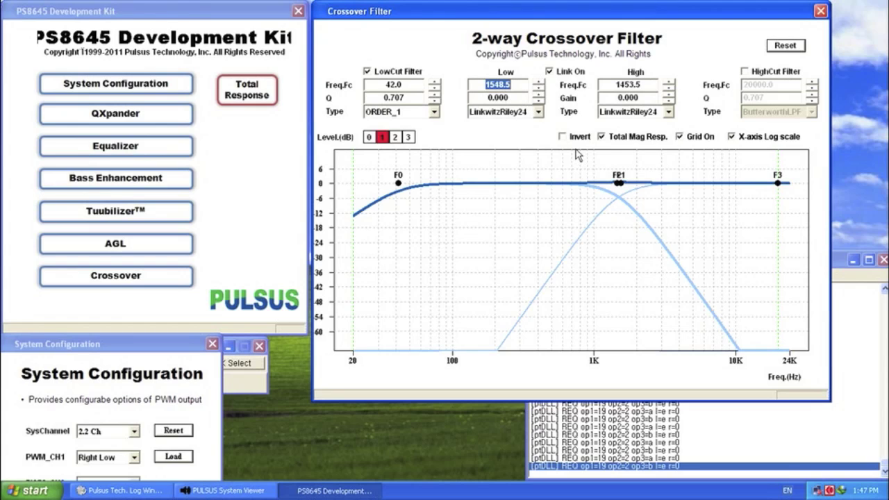
{"action": "type", "text": "2000"}
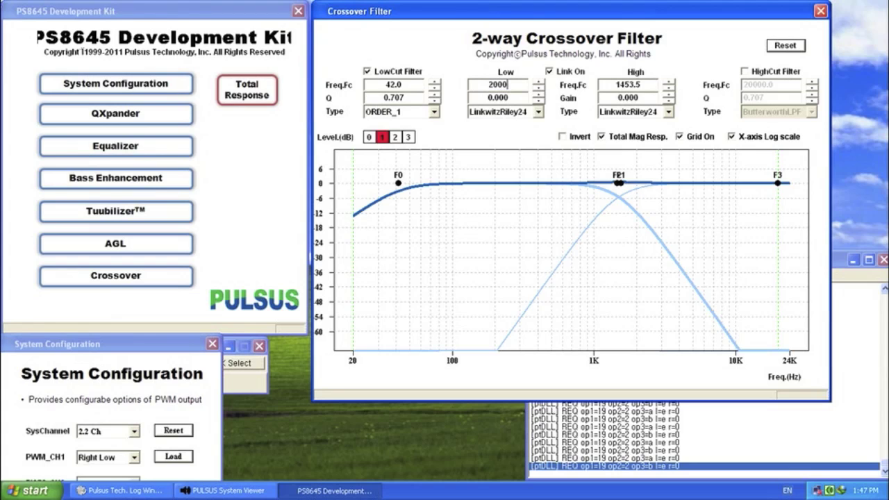
{"action": "left_click", "coordinate": [627, 84]}
{"action": "double_click", "coordinate": [628, 84]}
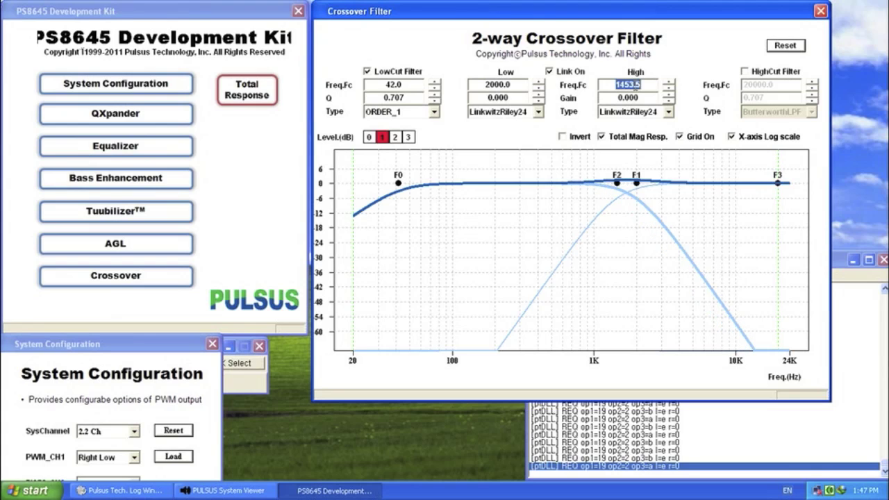
{"action": "type", "text": "2000"}
{"action": "key", "text": "Return"}
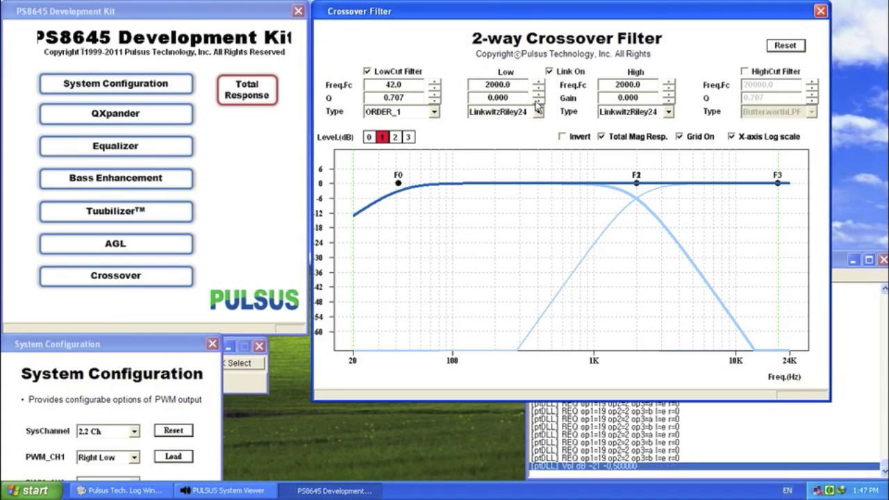
Lower the Low filter's gain to -6 dB.
{"action": "left_click", "coordinate": [538, 102]}
{"action": "left_click", "coordinate": [537, 102]}
{"action": "left_click", "coordinate": [537, 102]}
{"action": "left_click", "coordinate": [538, 102]}
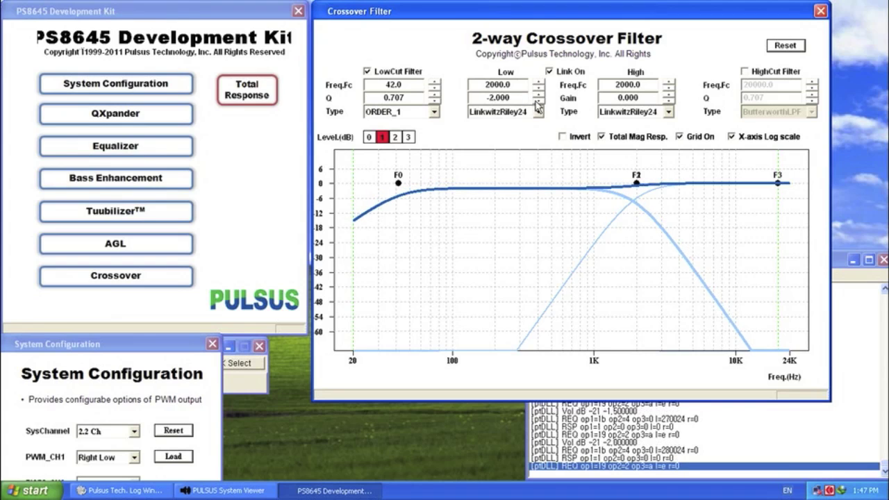
{"action": "left_click", "coordinate": [538, 102]}
{"action": "left_click", "coordinate": [537, 102]}
{"action": "left_click", "coordinate": [538, 103]}
{"action": "left_click", "coordinate": [538, 102]}
{"action": "left_click", "coordinate": [538, 102]}
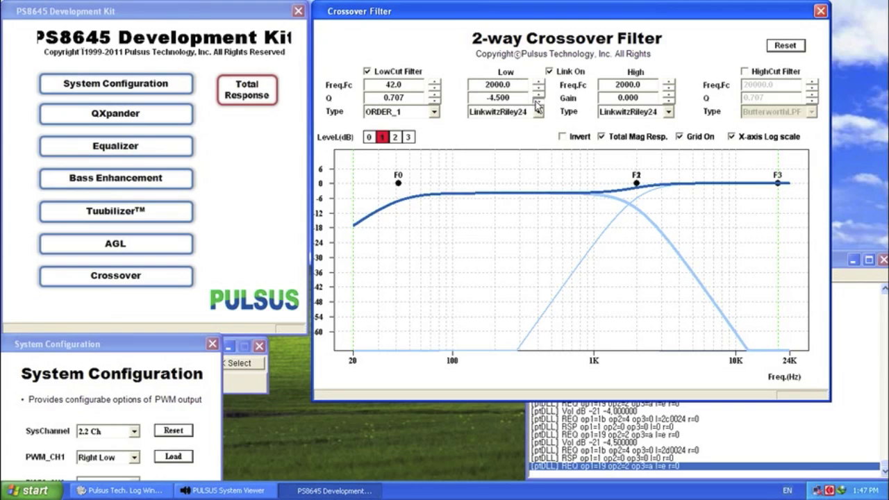
{"action": "left_click", "coordinate": [538, 102]}
{"action": "left_click", "coordinate": [538, 102]}
{"action": "left_click", "coordinate": [538, 102]}
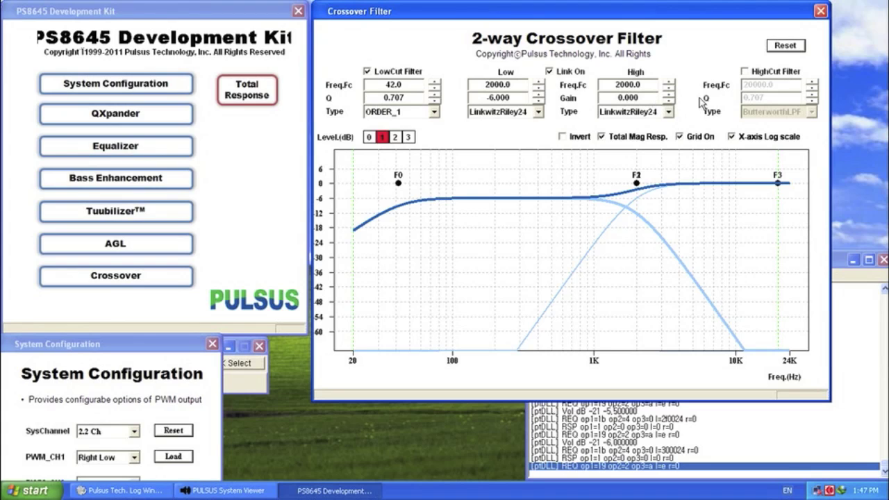
Enable the HighCut filter and set its frequency to 18000 Hz.
{"action": "left_click", "coordinate": [745, 72]}
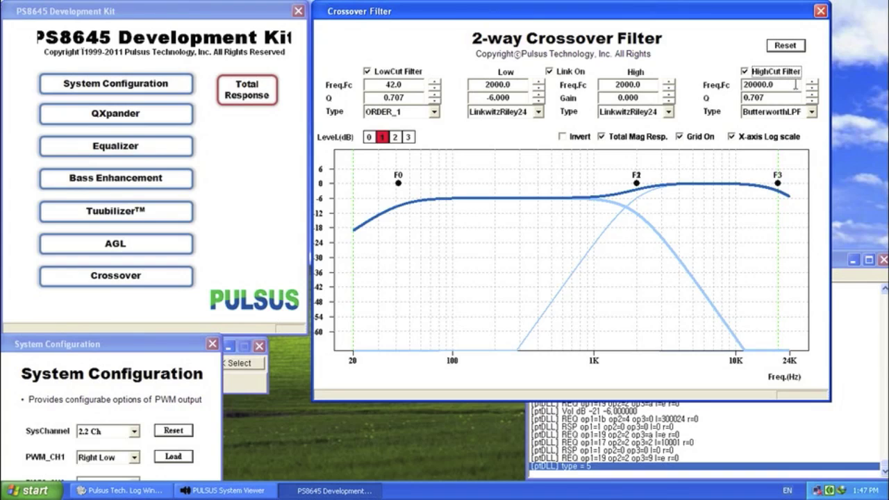
{"action": "left_click_drag", "start_coordinate": [792, 85], "coordinate": [745, 85]}
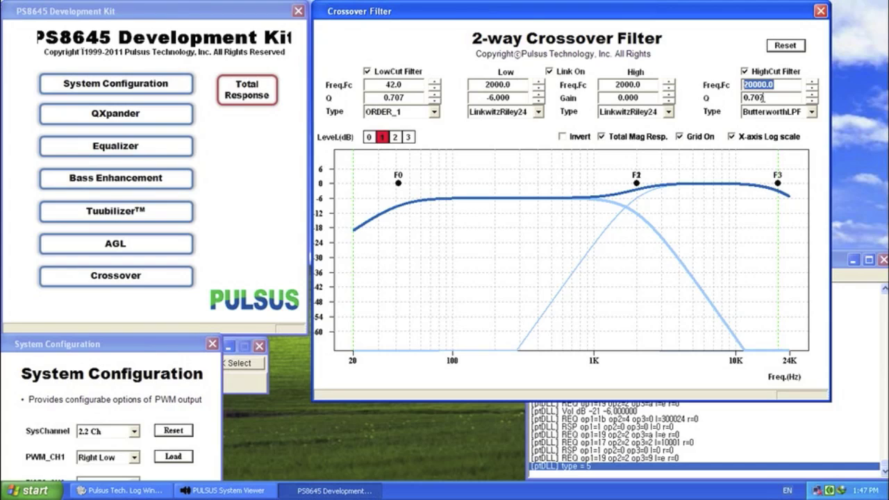
{"action": "type", "text": "18"}
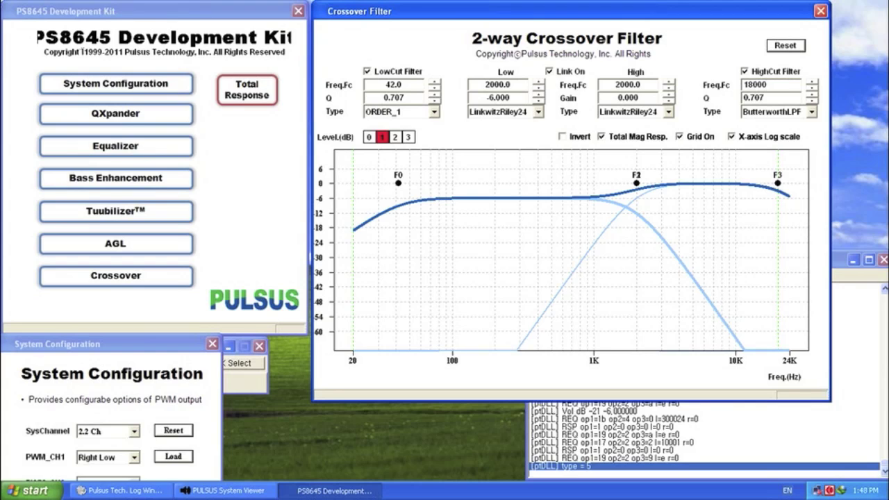
{"action": "type", "text": "000"}
{"action": "key", "text": "Return"}
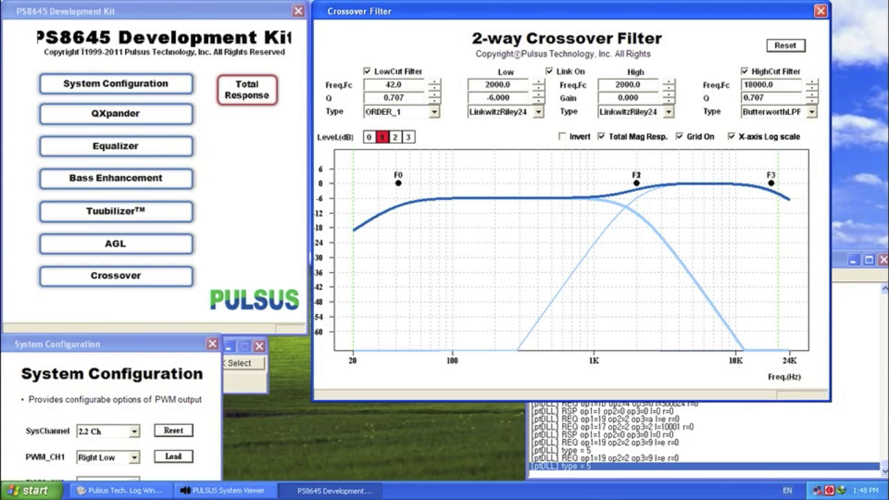
Try the BesselLPF and ChebyshevLPF types on the HighCut filter, and return it to ButterworthLPF.
{"action": "left_click", "coordinate": [812, 111]}
{"action": "left_click", "coordinate": [810, 144]}
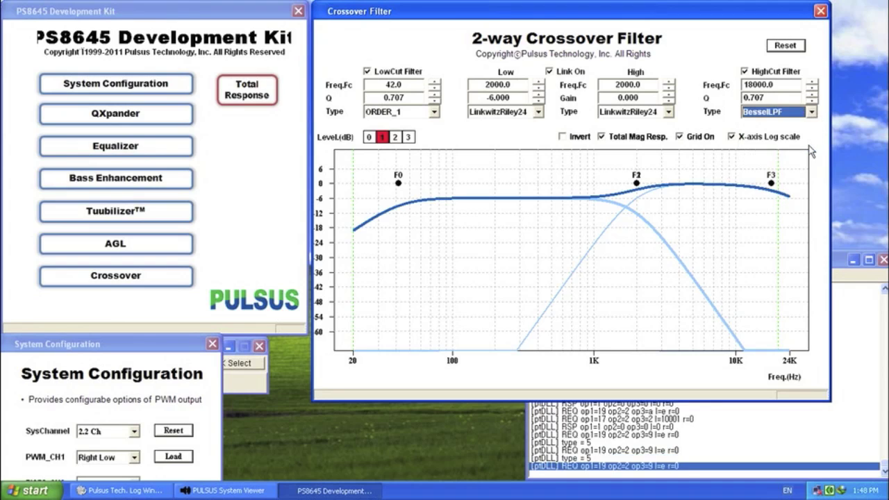
{"action": "left_click", "coordinate": [811, 111]}
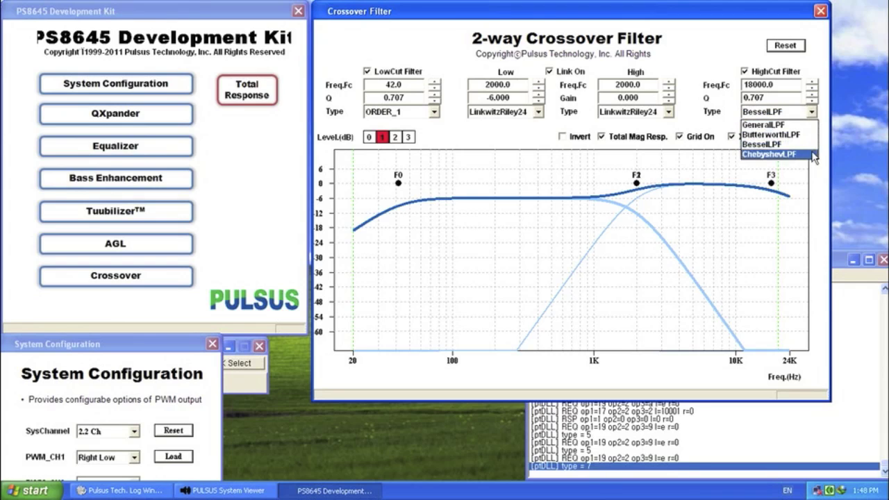
{"action": "left_click", "coordinate": [814, 154]}
{"action": "left_click", "coordinate": [811, 112]}
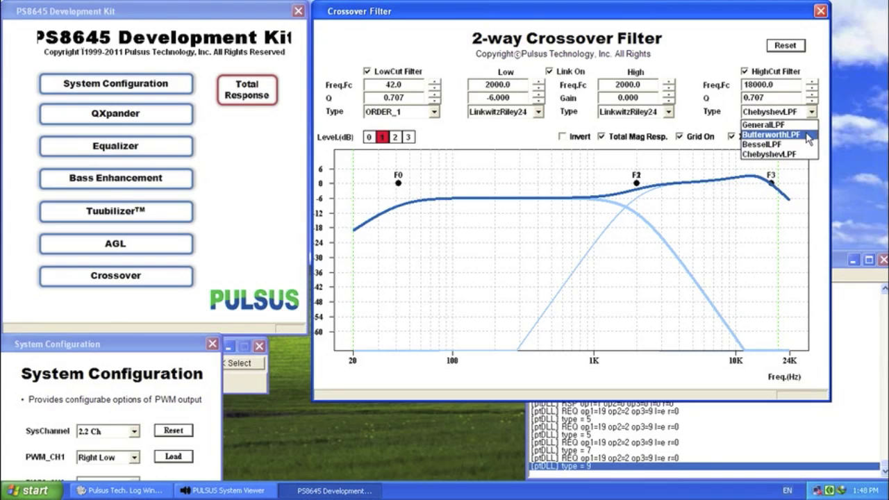
{"action": "left_click", "coordinate": [810, 134]}
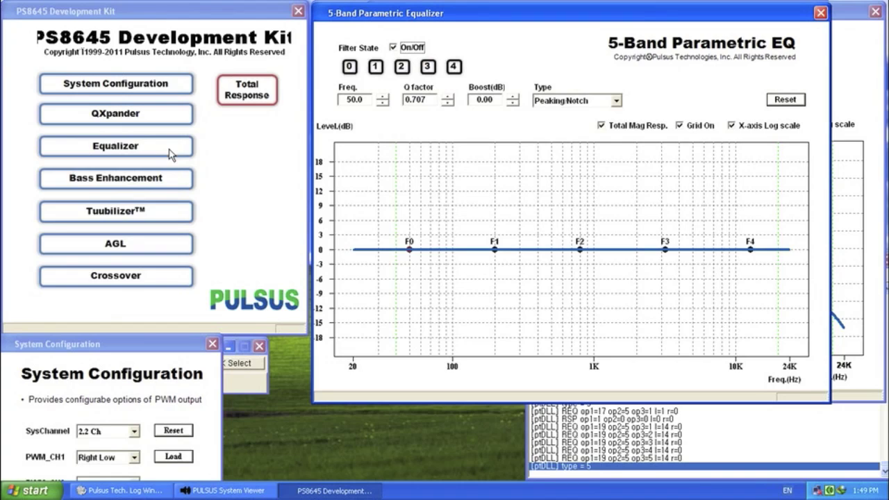
Switch the whole 5-band parametric equalizer off and on, and toggle each of bands 0 to 4 on and off.
{"action": "left_click", "coordinate": [393, 48]}
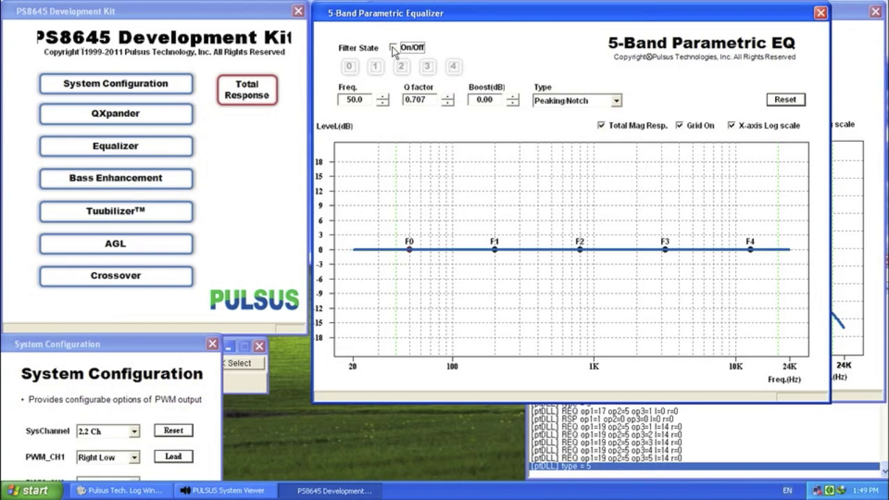
{"action": "left_click", "coordinate": [393, 48]}
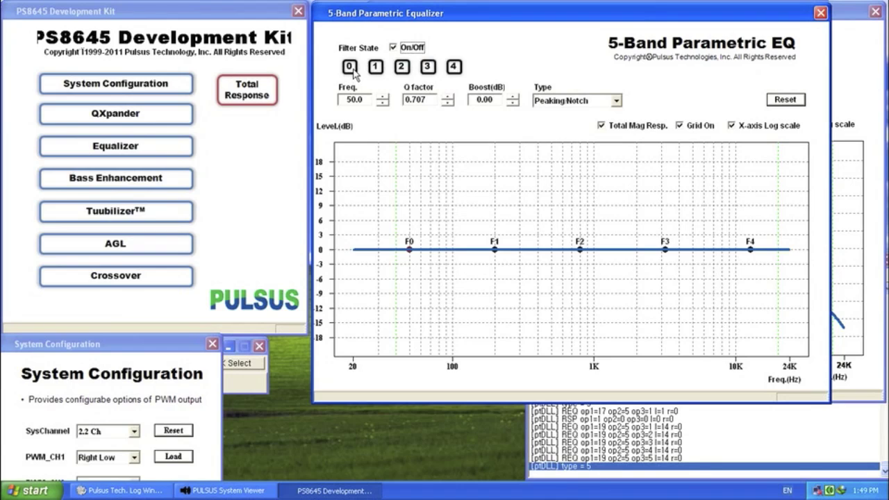
{"action": "left_click", "coordinate": [353, 71]}
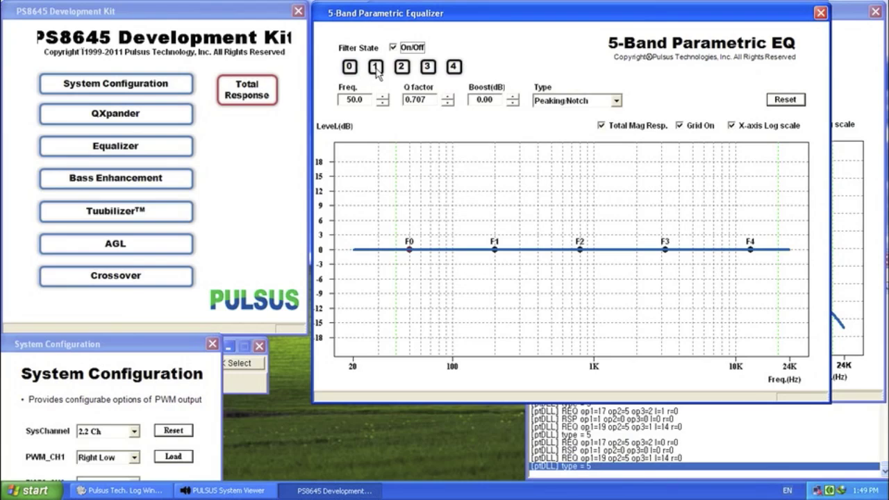
{"action": "left_click", "coordinate": [379, 70]}
{"action": "left_click", "coordinate": [403, 70]}
{"action": "left_click", "coordinate": [431, 71]}
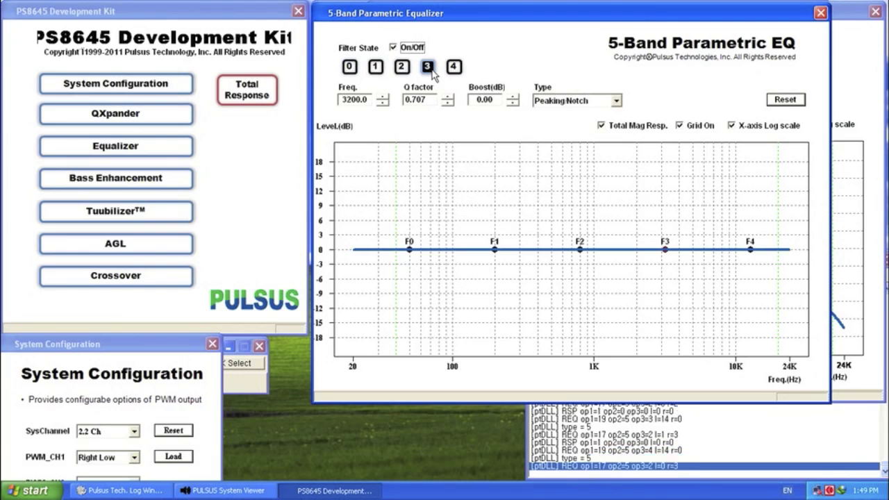
{"action": "left_click", "coordinate": [455, 70]}
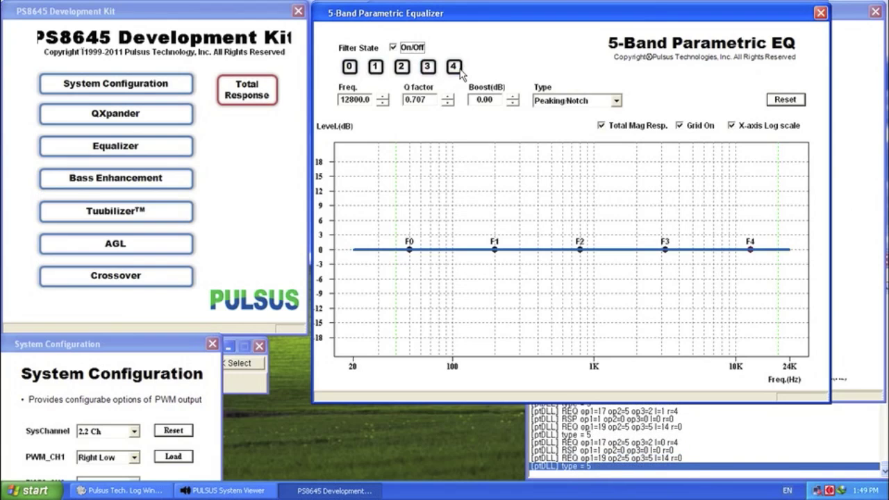
Enable equalizer band 0 and move its F0 point to about 98 Hz with about 12.25 dB boost.
{"action": "left_click", "coordinate": [351, 69]}
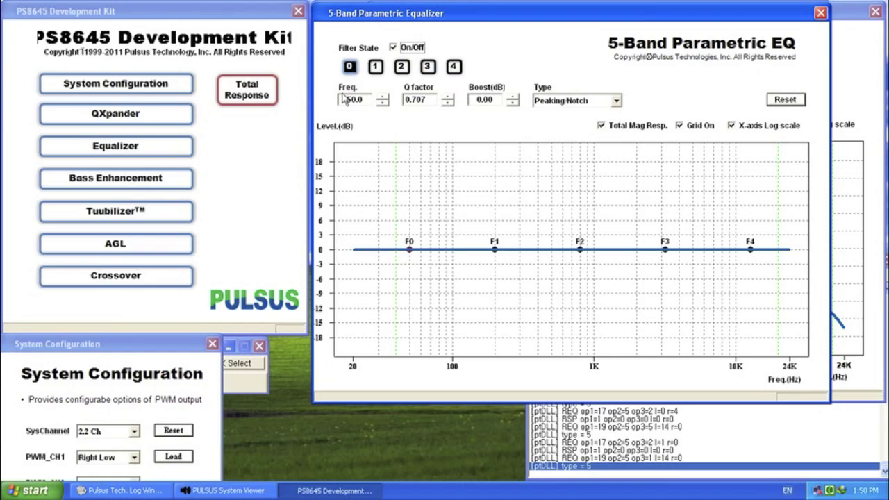
{"action": "left_click", "coordinate": [410, 249]}
{"action": "left_click_drag", "start_coordinate": [410, 250], "coordinate": [427, 217]}
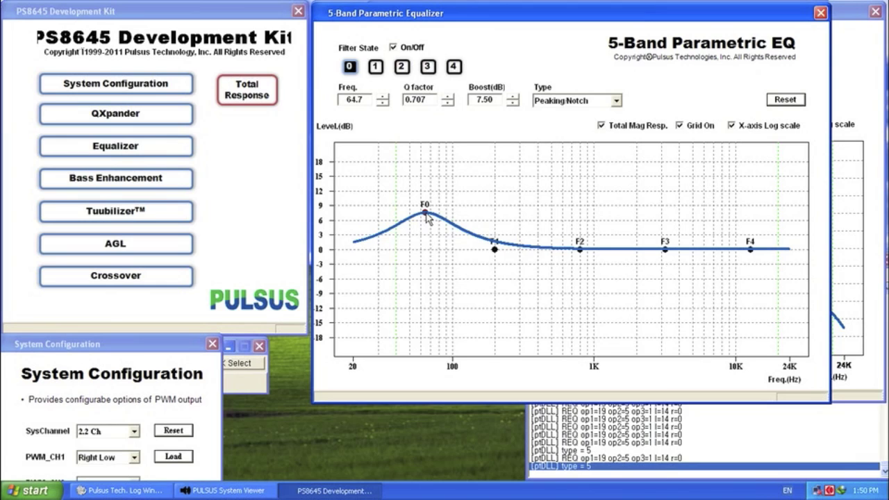
{"action": "left_click_drag", "start_coordinate": [427, 217], "coordinate": [452, 191]}
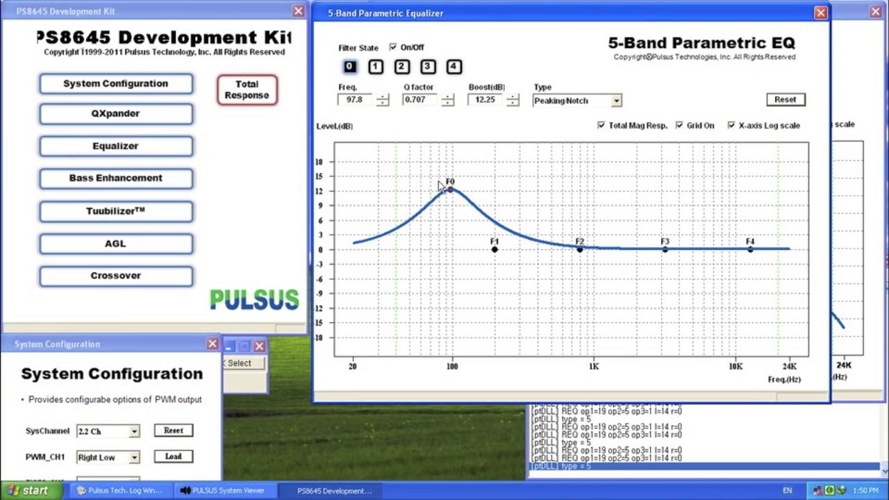
Try narrower and wider Q factors on band 0, settling on 1.107, and shift F0 to about 93 Hz and 12.5 dB.
{"action": "scroll", "coordinate": [451, 194], "scroll_direction": "up", "scroll_amount": 3}
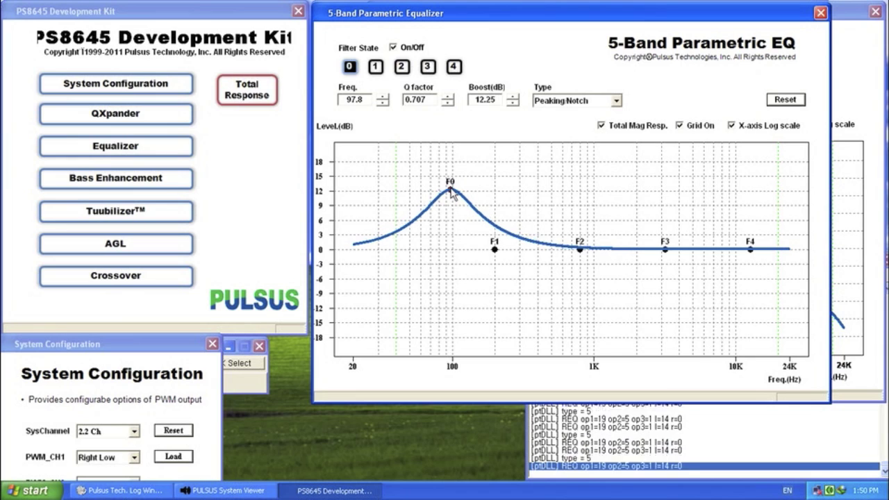
{"action": "scroll", "coordinate": [451, 194], "scroll_direction": "down", "scroll_amount": 3}
{"action": "scroll", "coordinate": [451, 194], "scroll_direction": "down", "scroll_amount": 6}
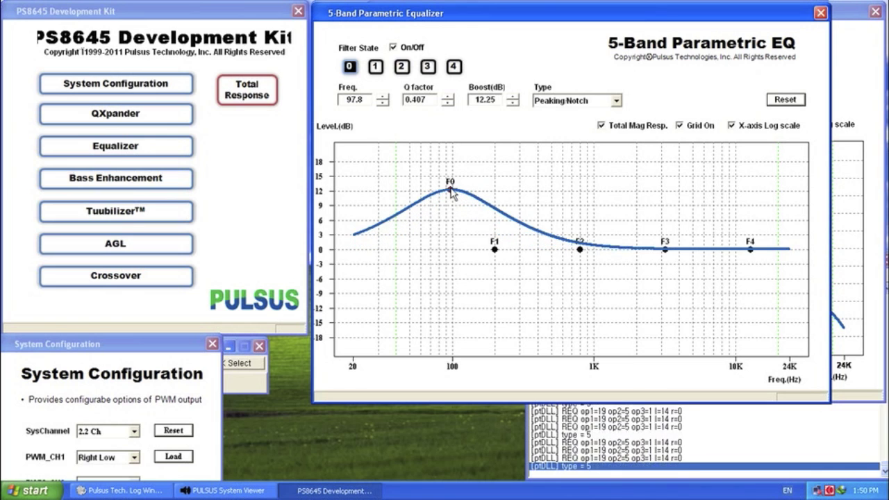
{"action": "scroll", "coordinate": [452, 194], "scroll_direction": "up", "scroll_amount": 2}
{"action": "scroll", "coordinate": [451, 194], "scroll_direction": "up", "scroll_amount": 3}
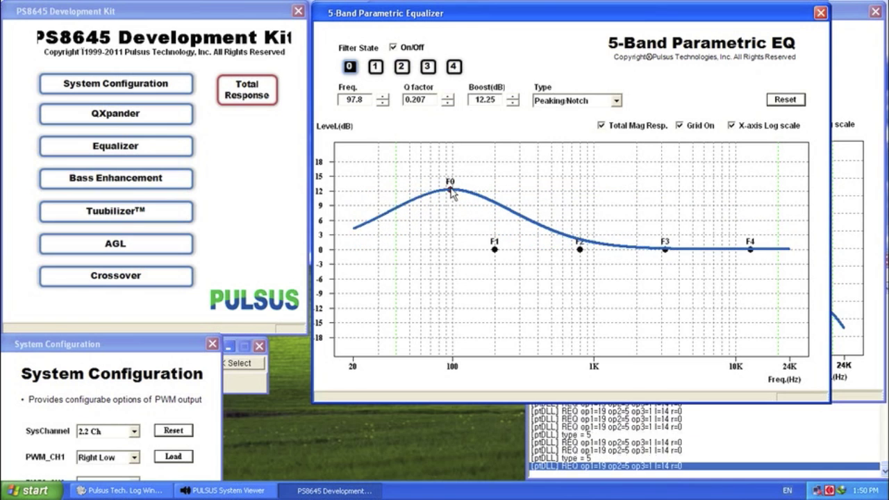
{"action": "scroll", "coordinate": [451, 194], "scroll_direction": "up", "scroll_amount": 7}
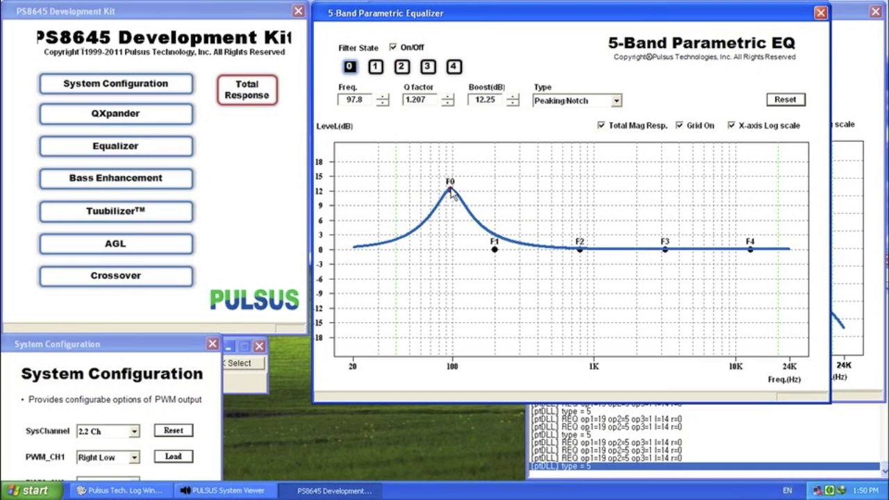
{"action": "scroll", "coordinate": [452, 194], "scroll_direction": "down", "scroll_amount": 1}
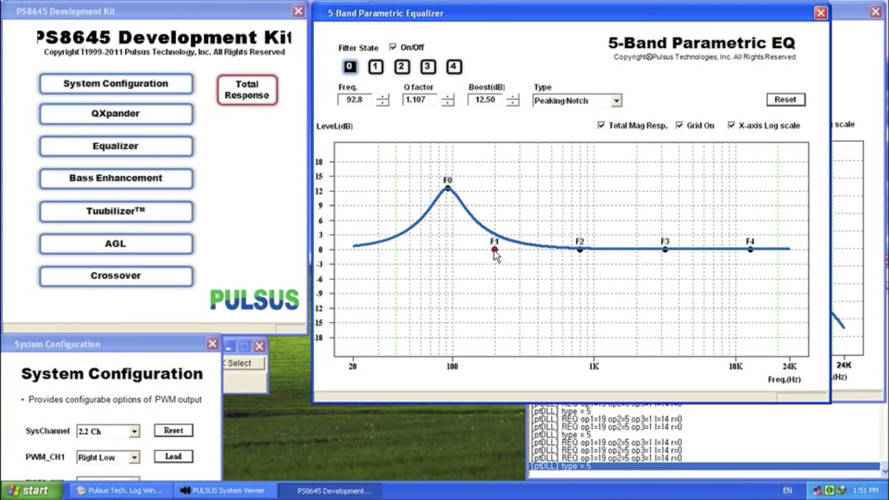
Enable equalizer band 1 and set it to 173.2 Hz, Q factor 1.307 and 6.5 dB boost, keeping the Peaking/Notch type.
{"action": "left_click", "coordinate": [379, 68]}
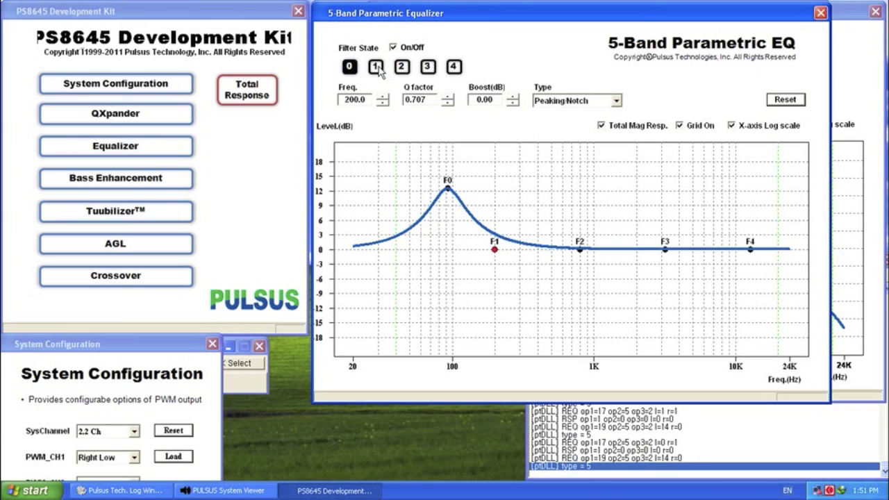
{"action": "left_click", "coordinate": [376, 67]}
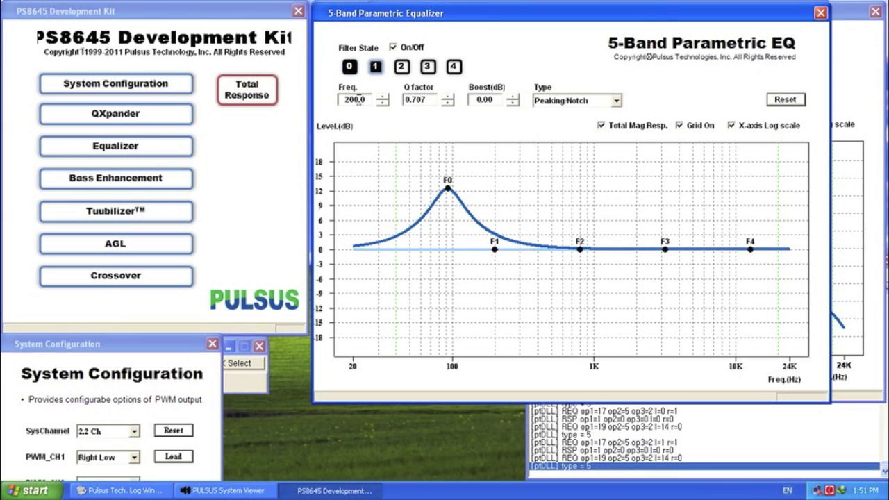
{"action": "double_click", "coordinate": [359, 101]}
{"action": "type", "text": "173.2"}
{"action": "left_click", "coordinate": [428, 99]}
{"action": "double_click", "coordinate": [428, 99]}
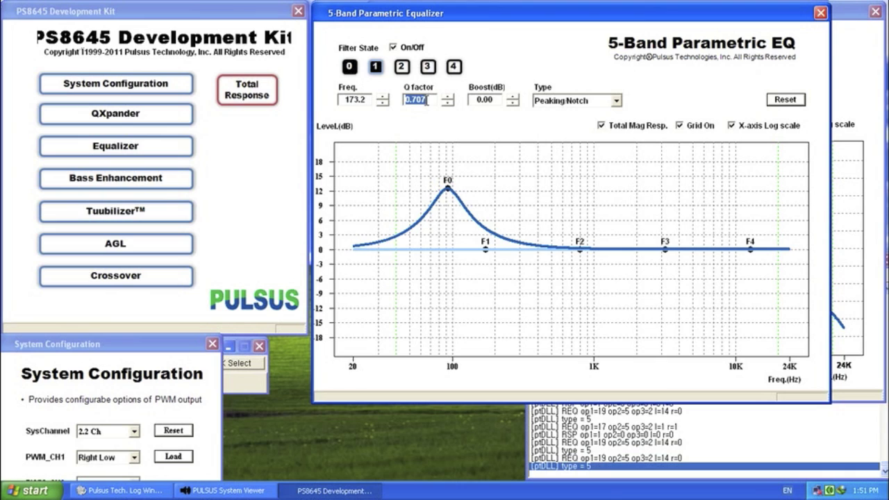
{"action": "type", "text": "1."}
{"action": "double_click", "coordinate": [499, 101]}
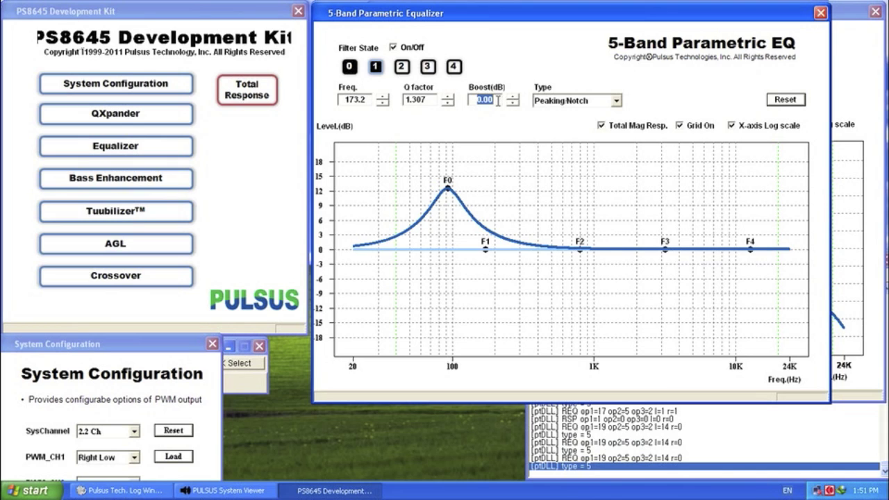
{"action": "type", "text": "6.5"}
{"action": "key", "text": "Return"}
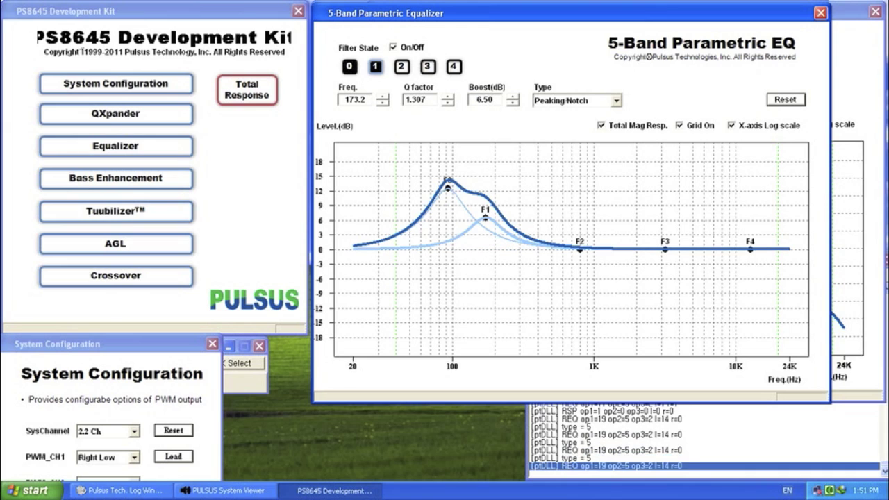
{"action": "left_click", "coordinate": [619, 102]}
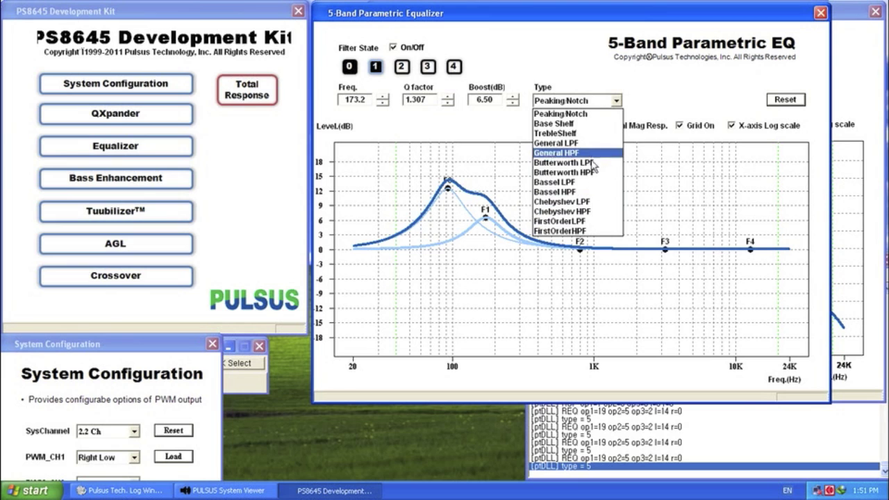
{"action": "left_click", "coordinate": [583, 115]}
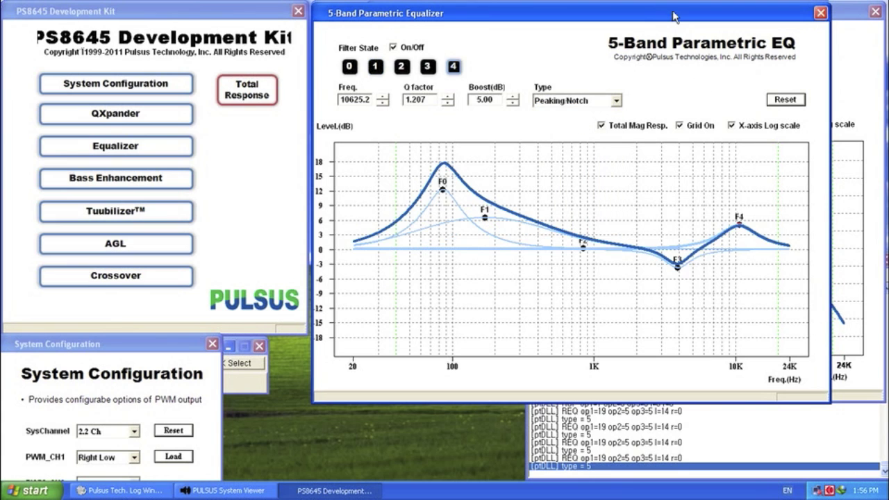
Place the equalizer beside the Total Response graph, refresh the response and adjust its volume slider.
{"action": "left_click_drag", "start_coordinate": [674, 16], "coordinate": [363, 12]}
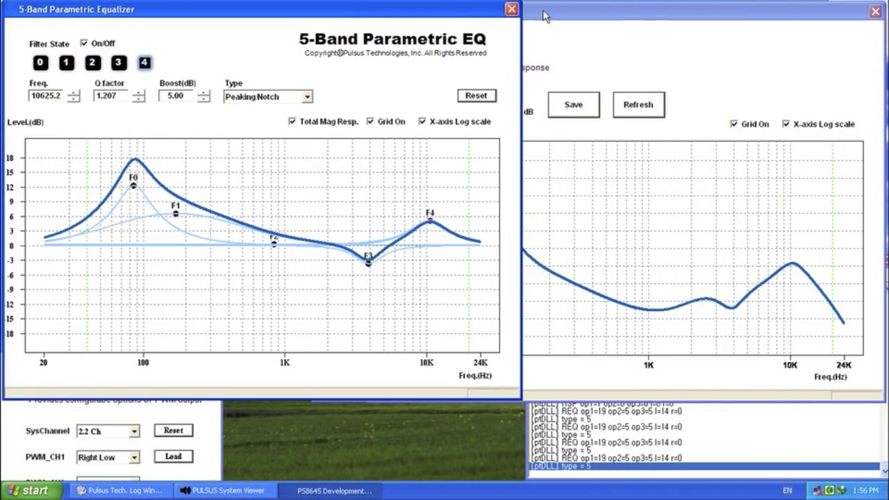
{"action": "left_click", "coordinate": [589, 28]}
{"action": "left_click", "coordinate": [646, 108]}
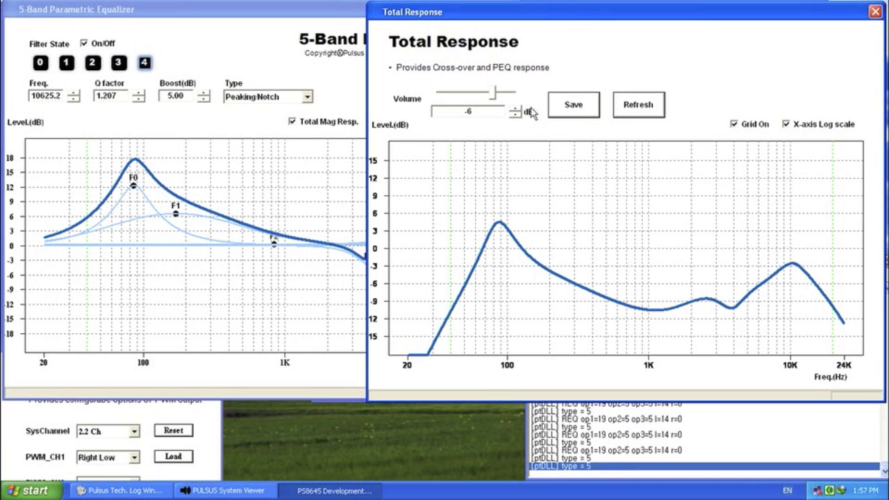
{"action": "left_click_drag", "start_coordinate": [493, 95], "coordinate": [496, 96]}
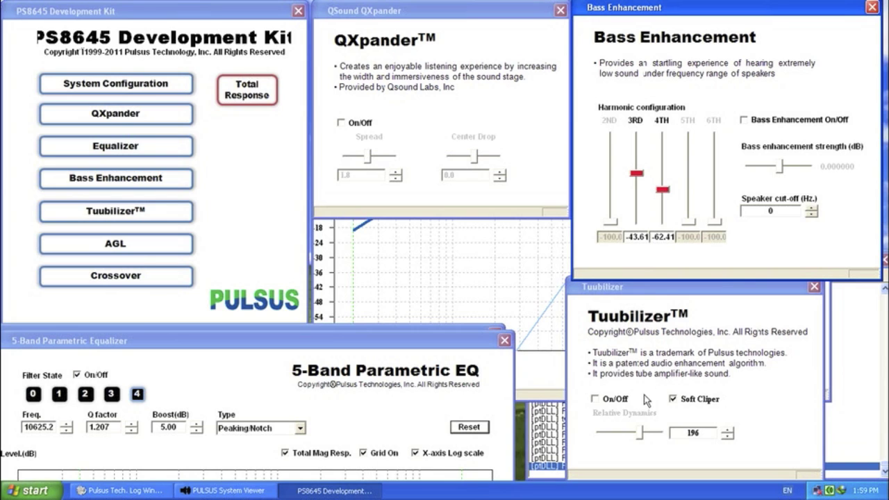
Enable the Tuubilizer, switching it off and back on once to compare.
{"action": "left_click", "coordinate": [595, 399]}
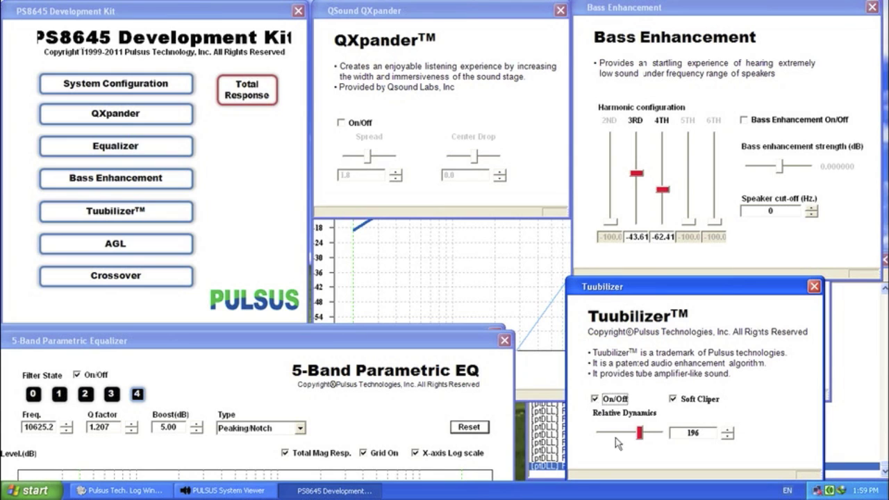
{"action": "left_click", "coordinate": [602, 403]}
{"action": "left_click", "coordinate": [601, 403]}
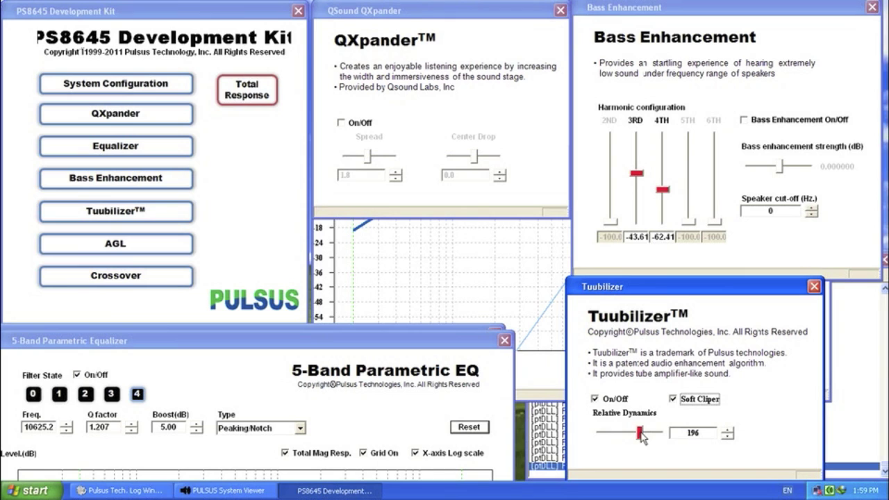
Adjust the Tuubilizer's Relative Dynamics up and down, settling on 176, and try the Soft Cliper option, leaving it enabled.
{"action": "mouse_move", "coordinate": [643, 434]}
{"action": "left_mouse_down"}
{"action": "mouse_move", "coordinate": [611, 436]}
{"action": "mouse_move", "coordinate": [637, 435]}
{"action": "left_mouse_up"}
{"action": "left_click", "coordinate": [726, 430]}
{"action": "left_click", "coordinate": [726, 430]}
{"action": "left_click", "coordinate": [726, 430]}
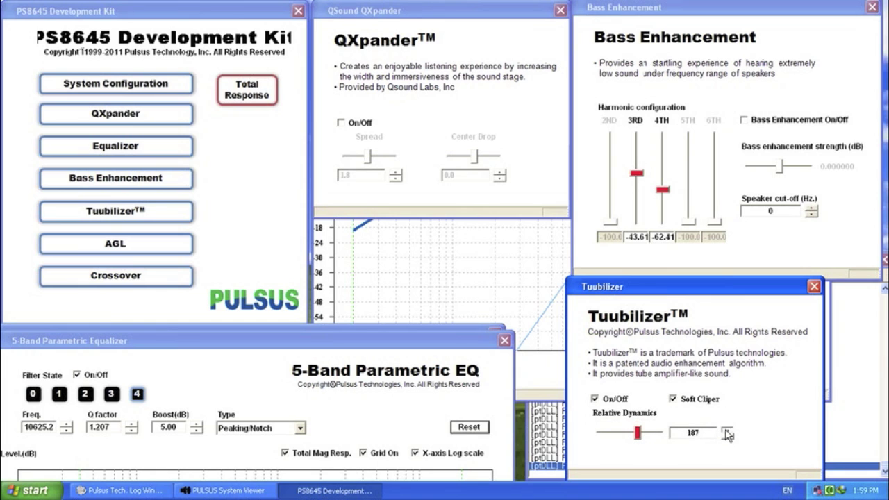
{"action": "left_click", "coordinate": [726, 430]}
{"action": "left_click", "coordinate": [729, 436]}
{"action": "left_click", "coordinate": [729, 436]}
{"action": "left_click", "coordinate": [728, 437]}
{"action": "left_click", "coordinate": [729, 436]}
{"action": "left_click", "coordinate": [729, 436]}
{"action": "left_click", "coordinate": [729, 436]}
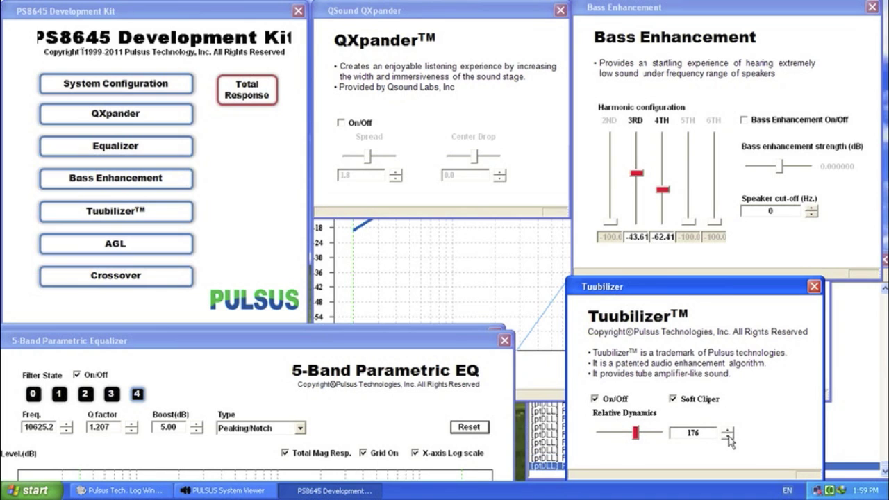
{"action": "left_click", "coordinate": [673, 399]}
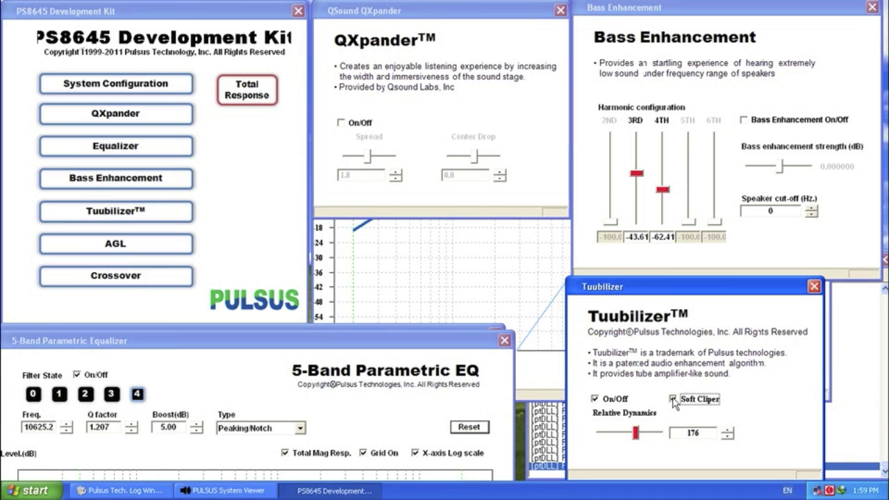
Enable Bass Enhancement with -1 dB strength, a 50 Hz speaker cut-off, and harmonic levels of -70.68 for the 3rd and -42.11 for the 4th.
{"action": "left_click", "coordinate": [744, 123]}
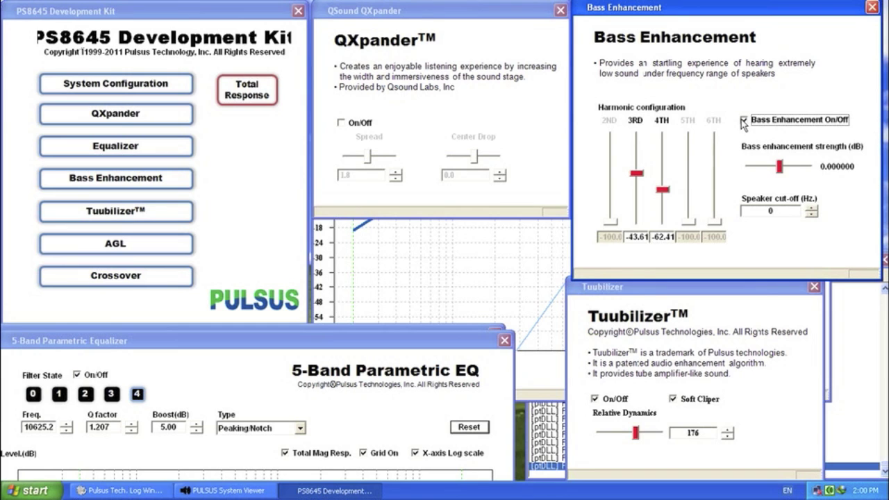
{"action": "mouse_move", "coordinate": [778, 165]}
{"action": "left_mouse_down"}
{"action": "mouse_move", "coordinate": [794, 166]}
{"action": "mouse_move", "coordinate": [776, 166]}
{"action": "left_mouse_up"}
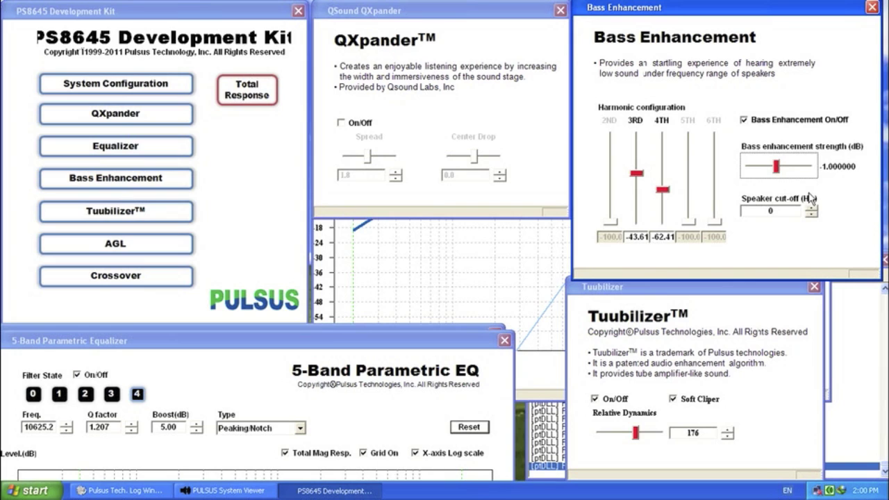
{"action": "left_click", "coordinate": [770, 211]}
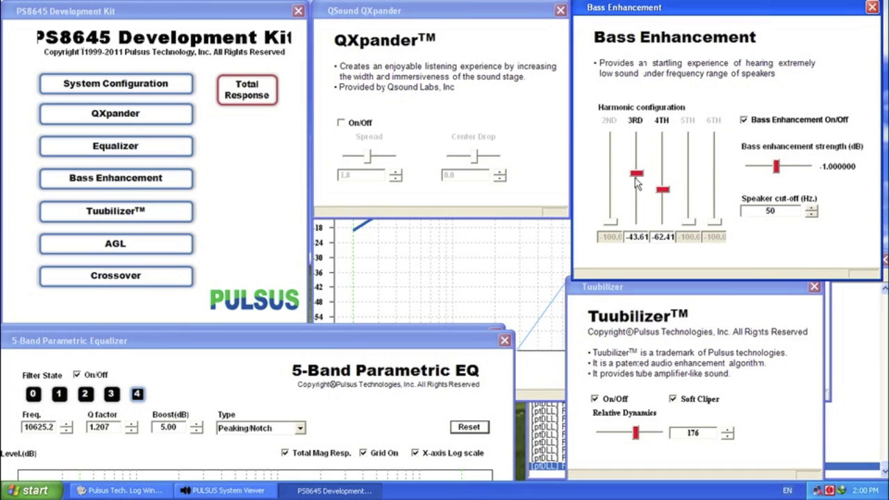
{"action": "left_click_drag", "start_coordinate": [637, 174], "coordinate": [660, 174]}
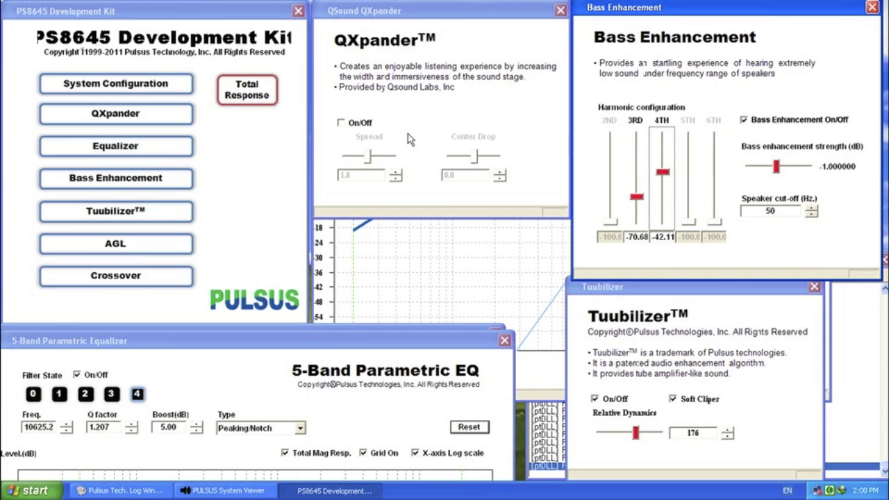
Toggle the QXpander on and off several times, leaving it enabled.
{"action": "left_click", "coordinate": [341, 123]}
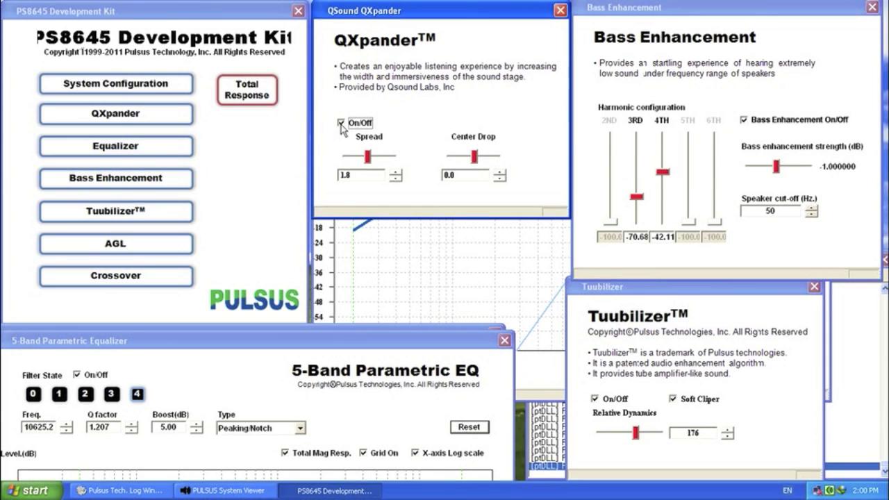
{"action": "left_click", "coordinate": [341, 123]}
{"action": "left_click", "coordinate": [341, 123]}
{"action": "left_click", "coordinate": [342, 124]}
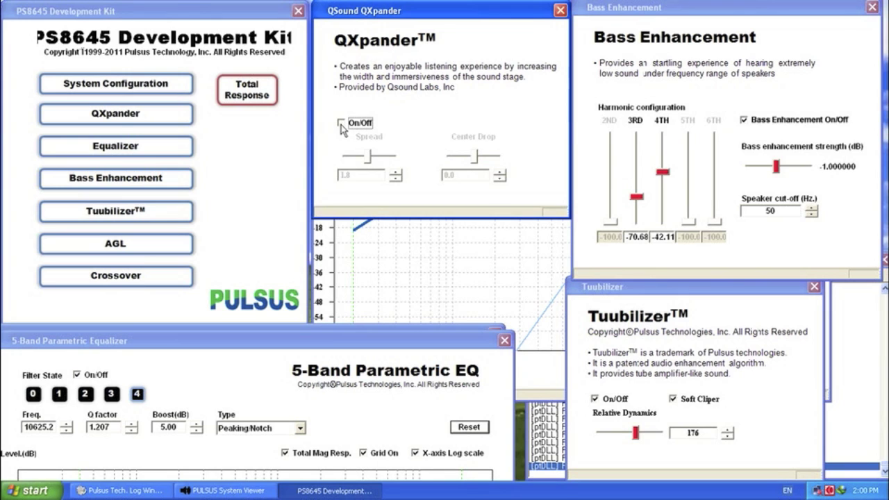
{"action": "left_click", "coordinate": [341, 124]}
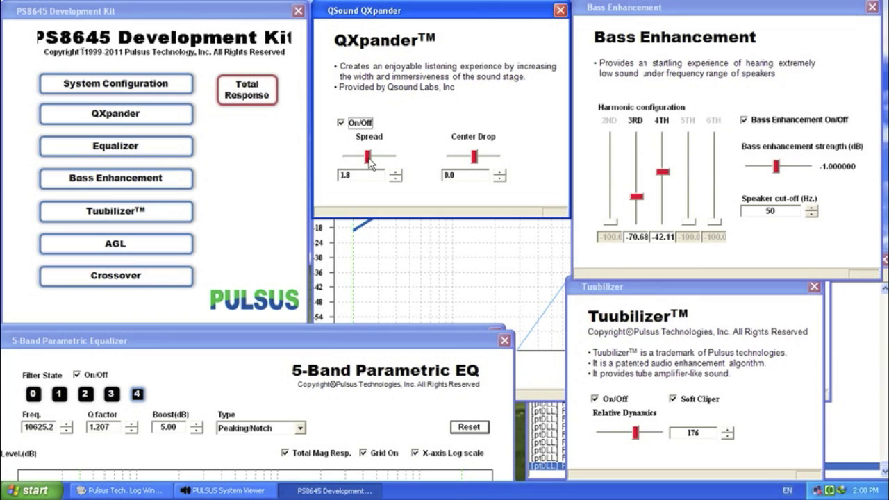
Try lower and higher QXpander Spread values, settling on 2.0.
{"action": "mouse_move", "coordinate": [369, 160]}
{"action": "left_mouse_down"}
{"action": "mouse_move", "coordinate": [348, 161]}
{"action": "mouse_move", "coordinate": [373, 162]}
{"action": "mouse_move", "coordinate": [364, 162]}
{"action": "left_mouse_up"}
{"action": "left_click", "coordinate": [393, 178]}
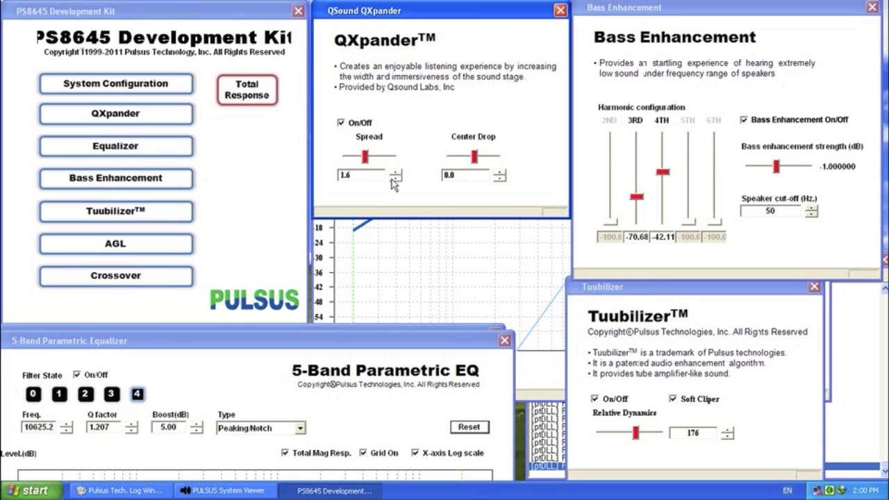
{"action": "left_click", "coordinate": [393, 178]}
{"action": "double_click", "coordinate": [393, 178]}
{"action": "left_click", "coordinate": [392, 178]}
{"action": "left_click", "coordinate": [392, 179]}
{"action": "left_click", "coordinate": [394, 171]}
{"action": "left_click", "coordinate": [394, 170]}
{"action": "left_click", "coordinate": [394, 170]}
{"action": "left_click", "coordinate": [393, 170]}
{"action": "left_click", "coordinate": [394, 170]}
{"action": "left_click", "coordinate": [394, 170]}
{"action": "left_click", "coordinate": [394, 170]}
{"action": "left_click", "coordinate": [394, 170]}
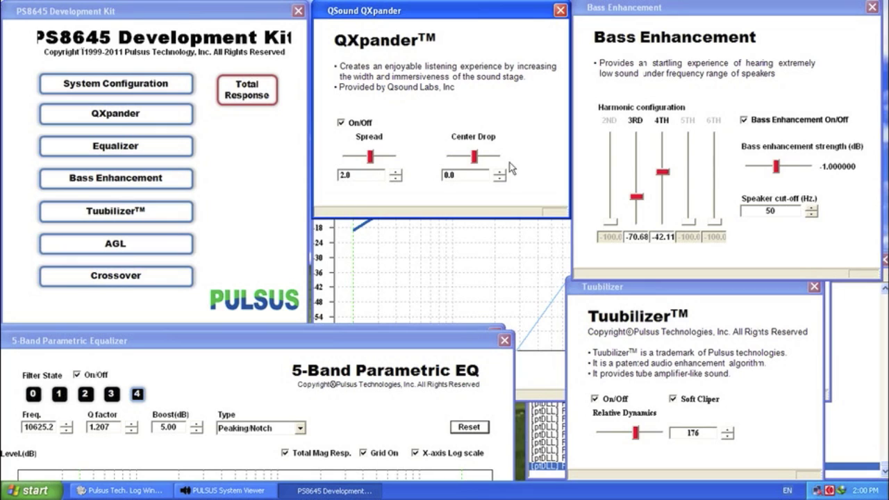
Raise the QXpander Center Drop past 0.6 and lower it again, settling on -0.1.
{"action": "mouse_move", "coordinate": [476, 158]}
{"action": "left_mouse_down"}
{"action": "mouse_move", "coordinate": [456, 159]}
{"action": "mouse_move", "coordinate": [475, 155]}
{"action": "left_mouse_up"}
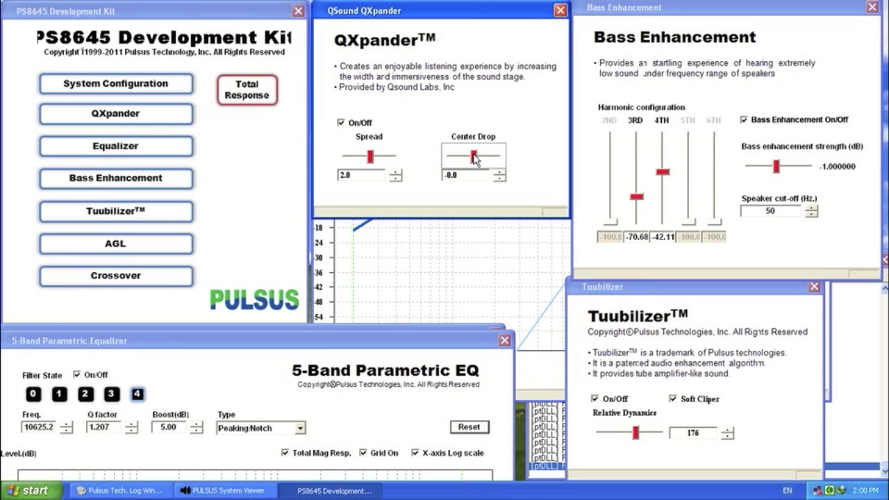
{"action": "left_click", "coordinate": [498, 172]}
{"action": "left_click", "coordinate": [498, 172]}
{"action": "left_click", "coordinate": [498, 172]}
{"action": "left_click", "coordinate": [498, 171]}
{"action": "left_click", "coordinate": [499, 173]}
{"action": "left_click", "coordinate": [499, 173]}
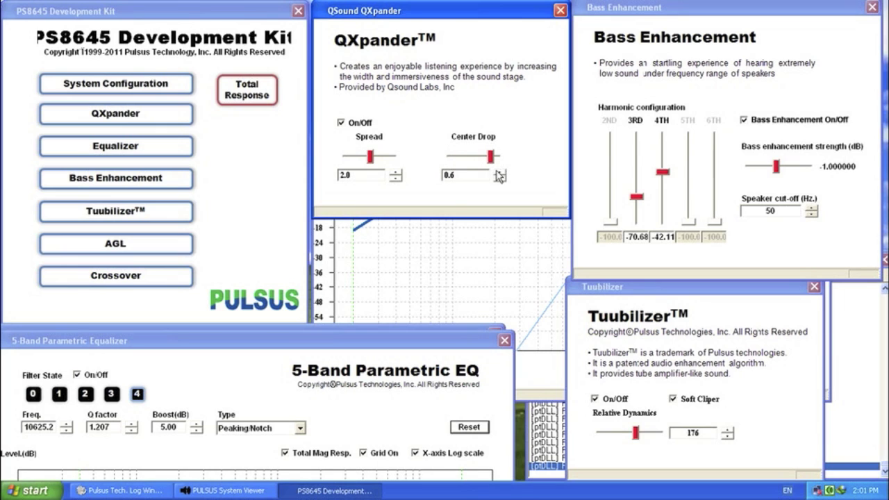
{"action": "left_click", "coordinate": [499, 173]}
{"action": "left_click", "coordinate": [500, 179]}
{"action": "left_click", "coordinate": [500, 179]}
{"action": "left_click", "coordinate": [500, 180]}
{"action": "left_click", "coordinate": [500, 179]}
{"action": "left_click", "coordinate": [501, 179]}
{"action": "left_click", "coordinate": [500, 180]}
{"action": "left_click", "coordinate": [500, 180]}
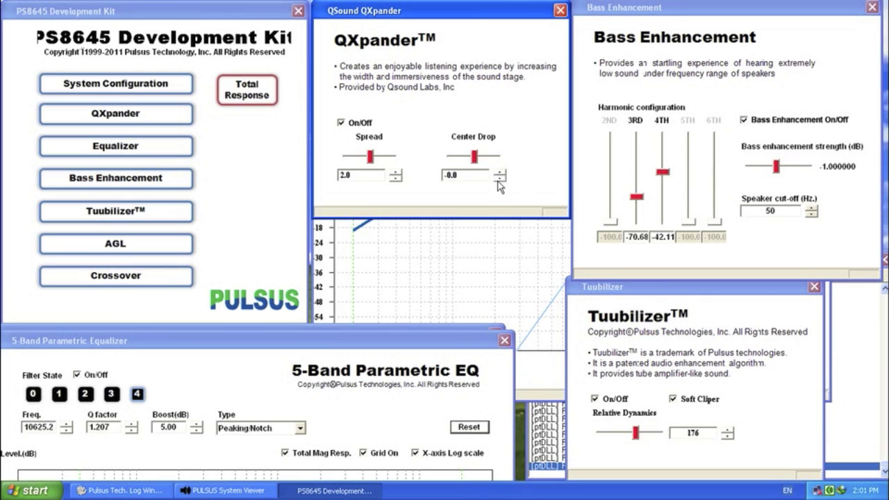
{"action": "left_click", "coordinate": [500, 179]}
Open the AGL Control settings and raise group A's T attack to about 264.2 ms.
{"action": "left_click", "coordinate": [170, 247]}
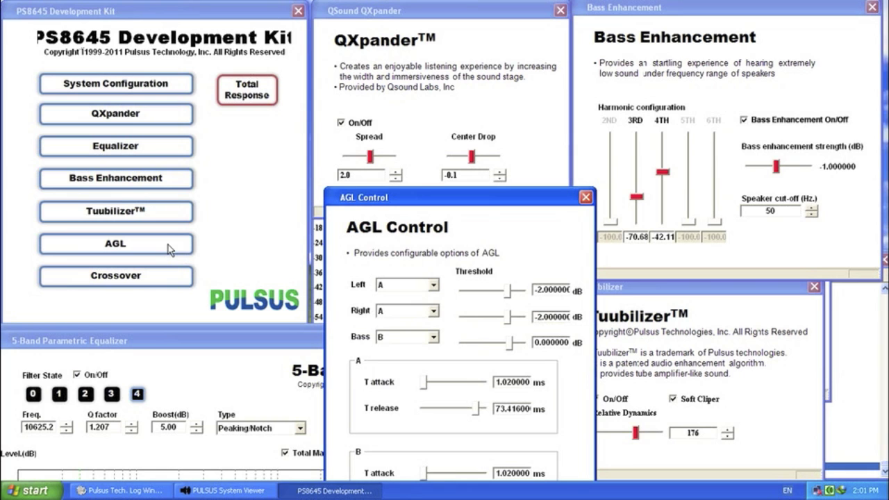
{"action": "left_click_drag", "start_coordinate": [466, 203], "coordinate": [453, 36]}
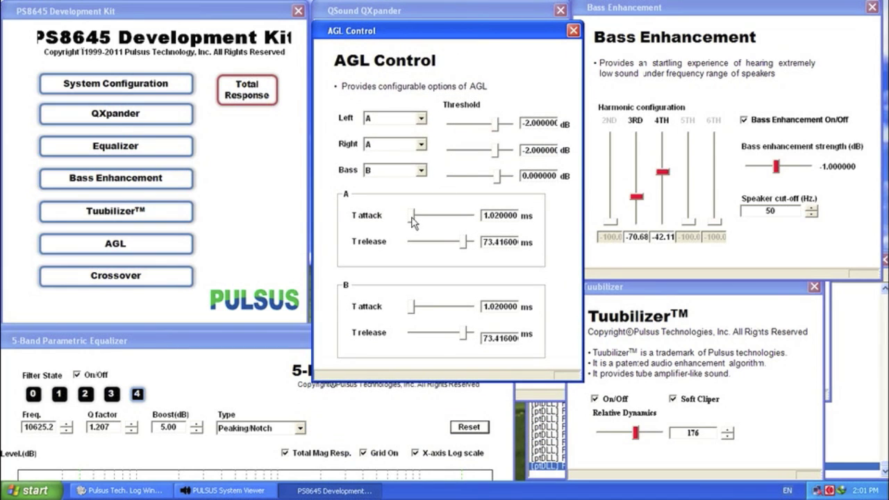
{"action": "left_click_drag", "start_coordinate": [412, 221], "coordinate": [425, 223]}
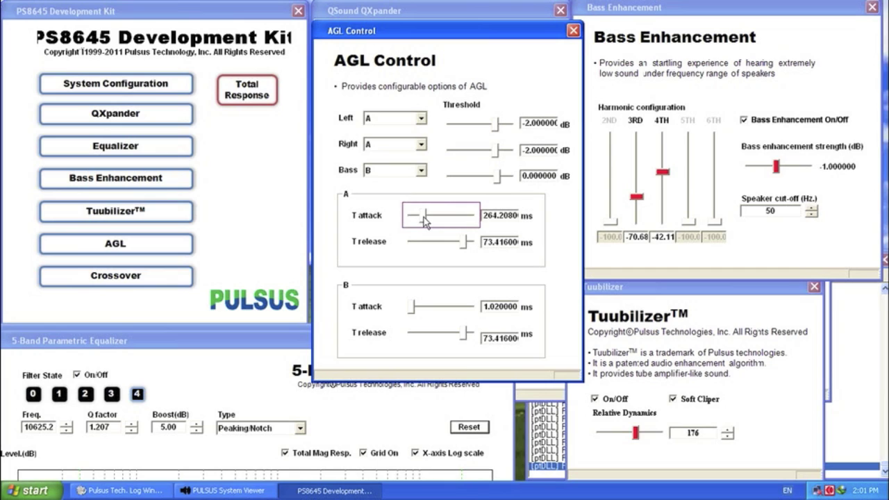